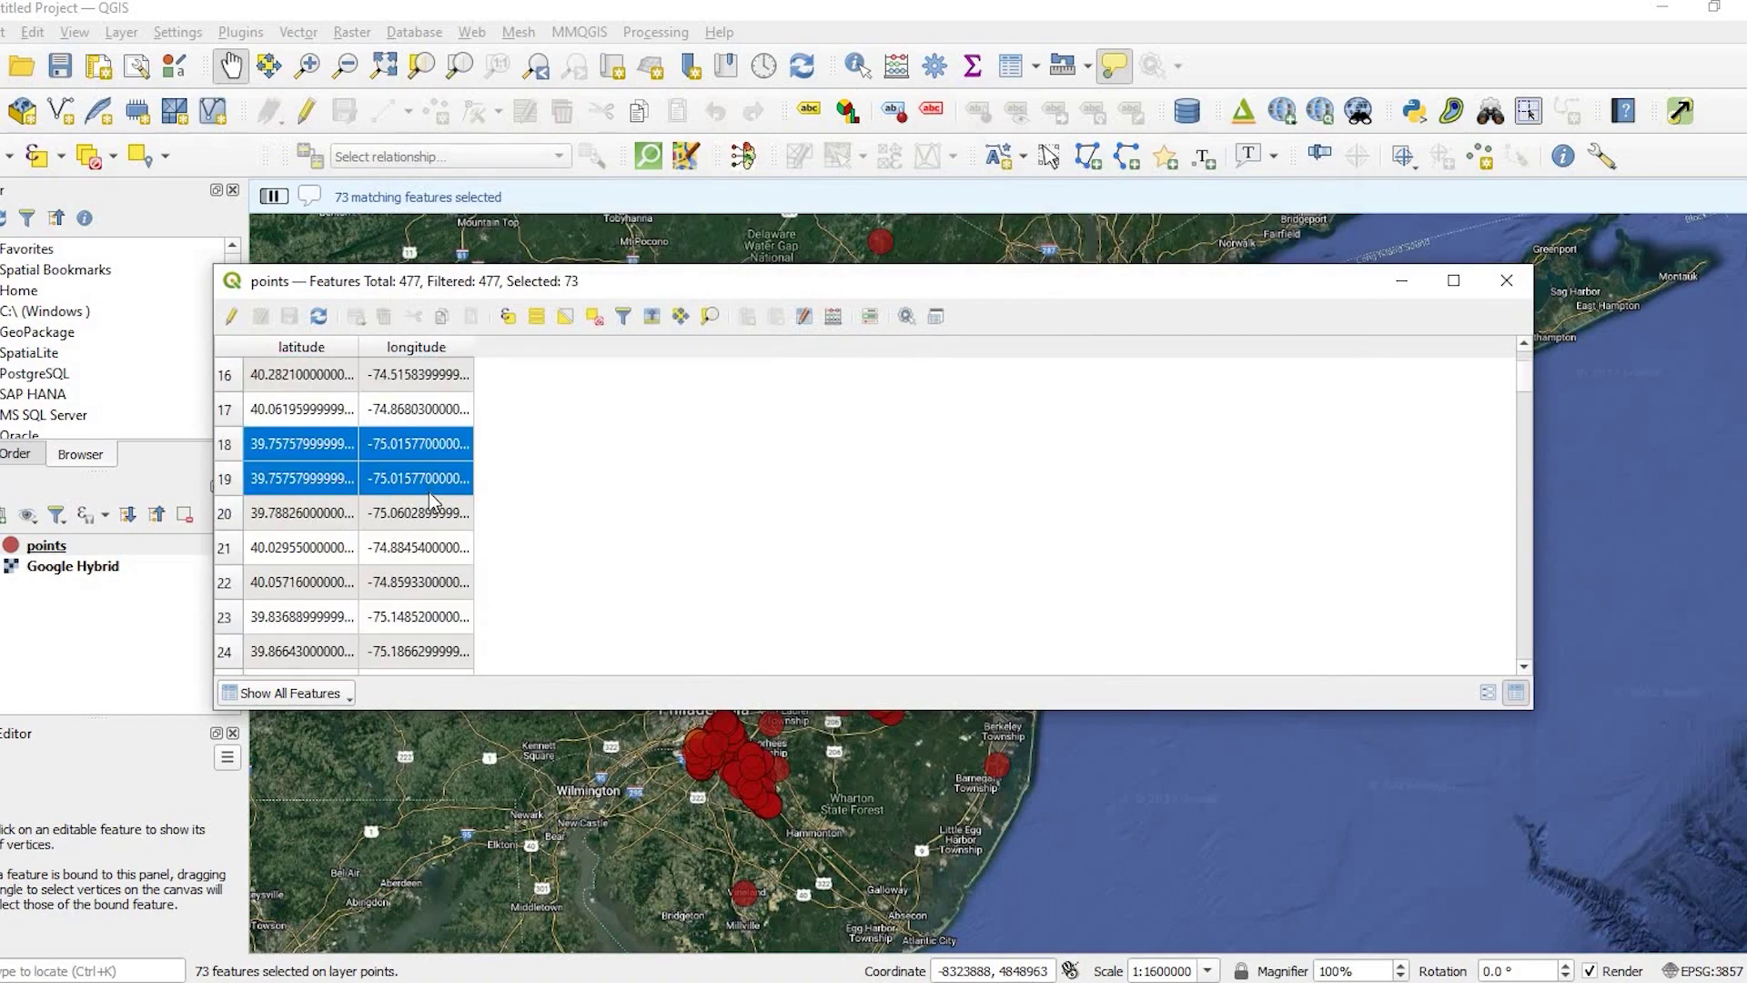
scroll(431, 503, down, 3)
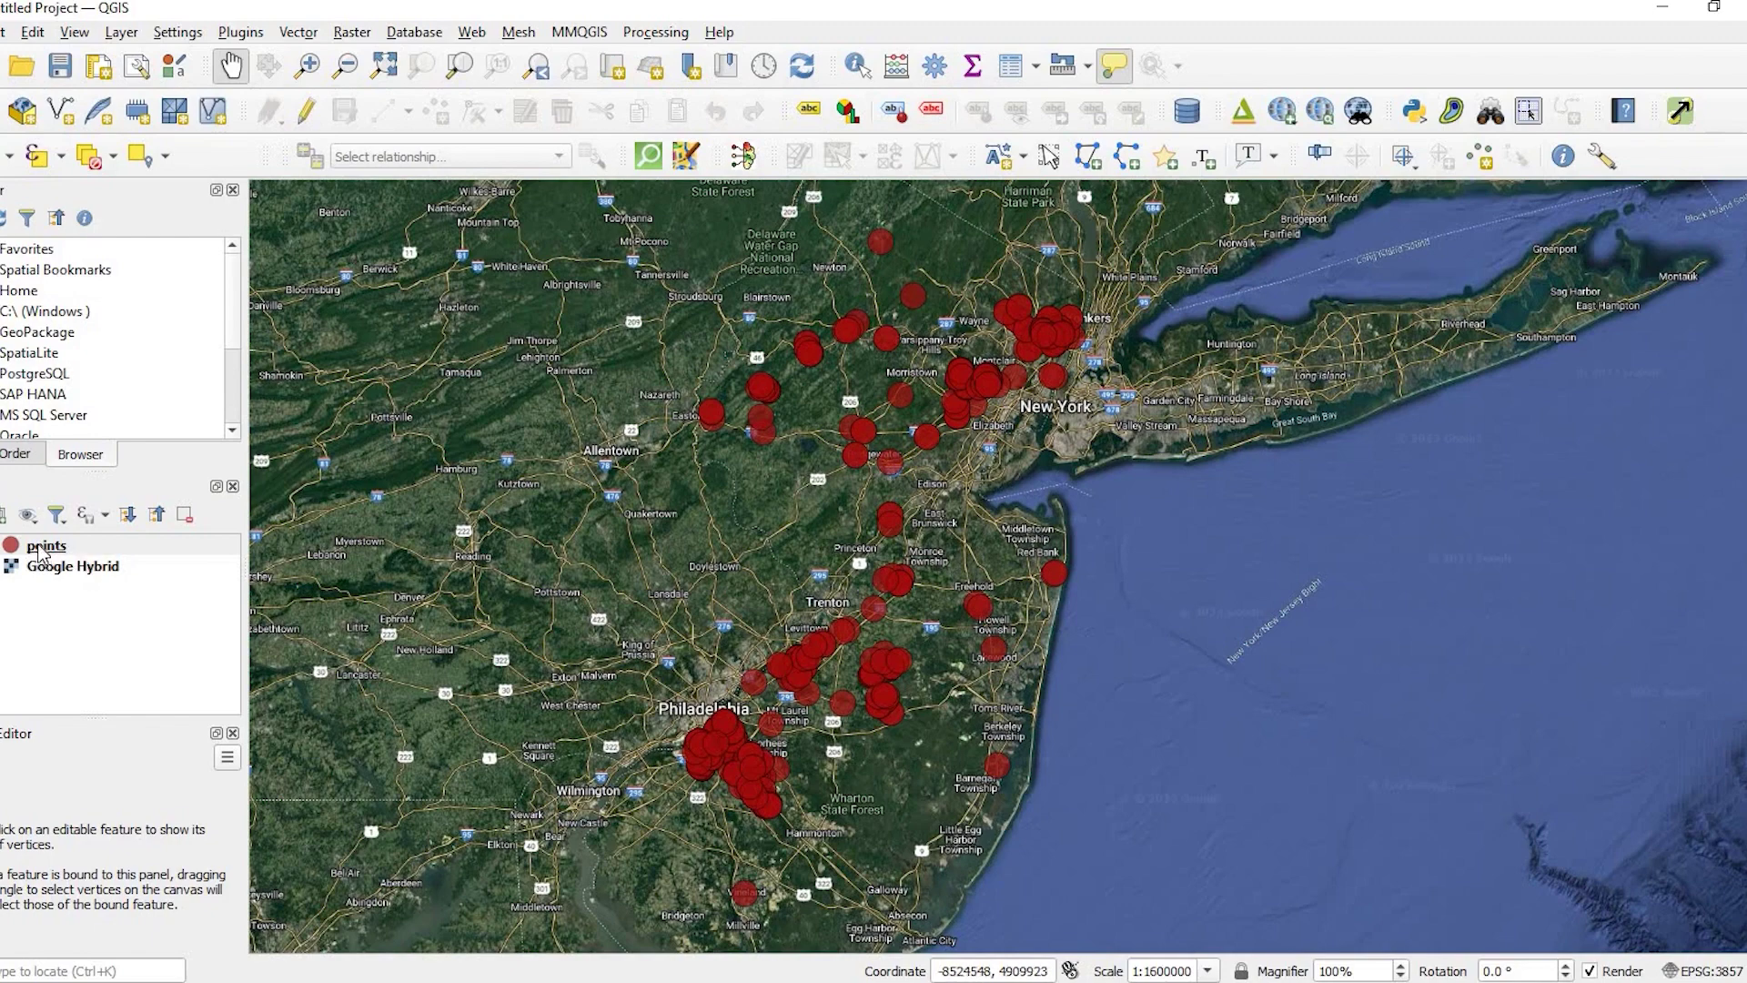
- Open the points layer's attribute table from its context menu, listing all 477 features
right_click(38, 552)
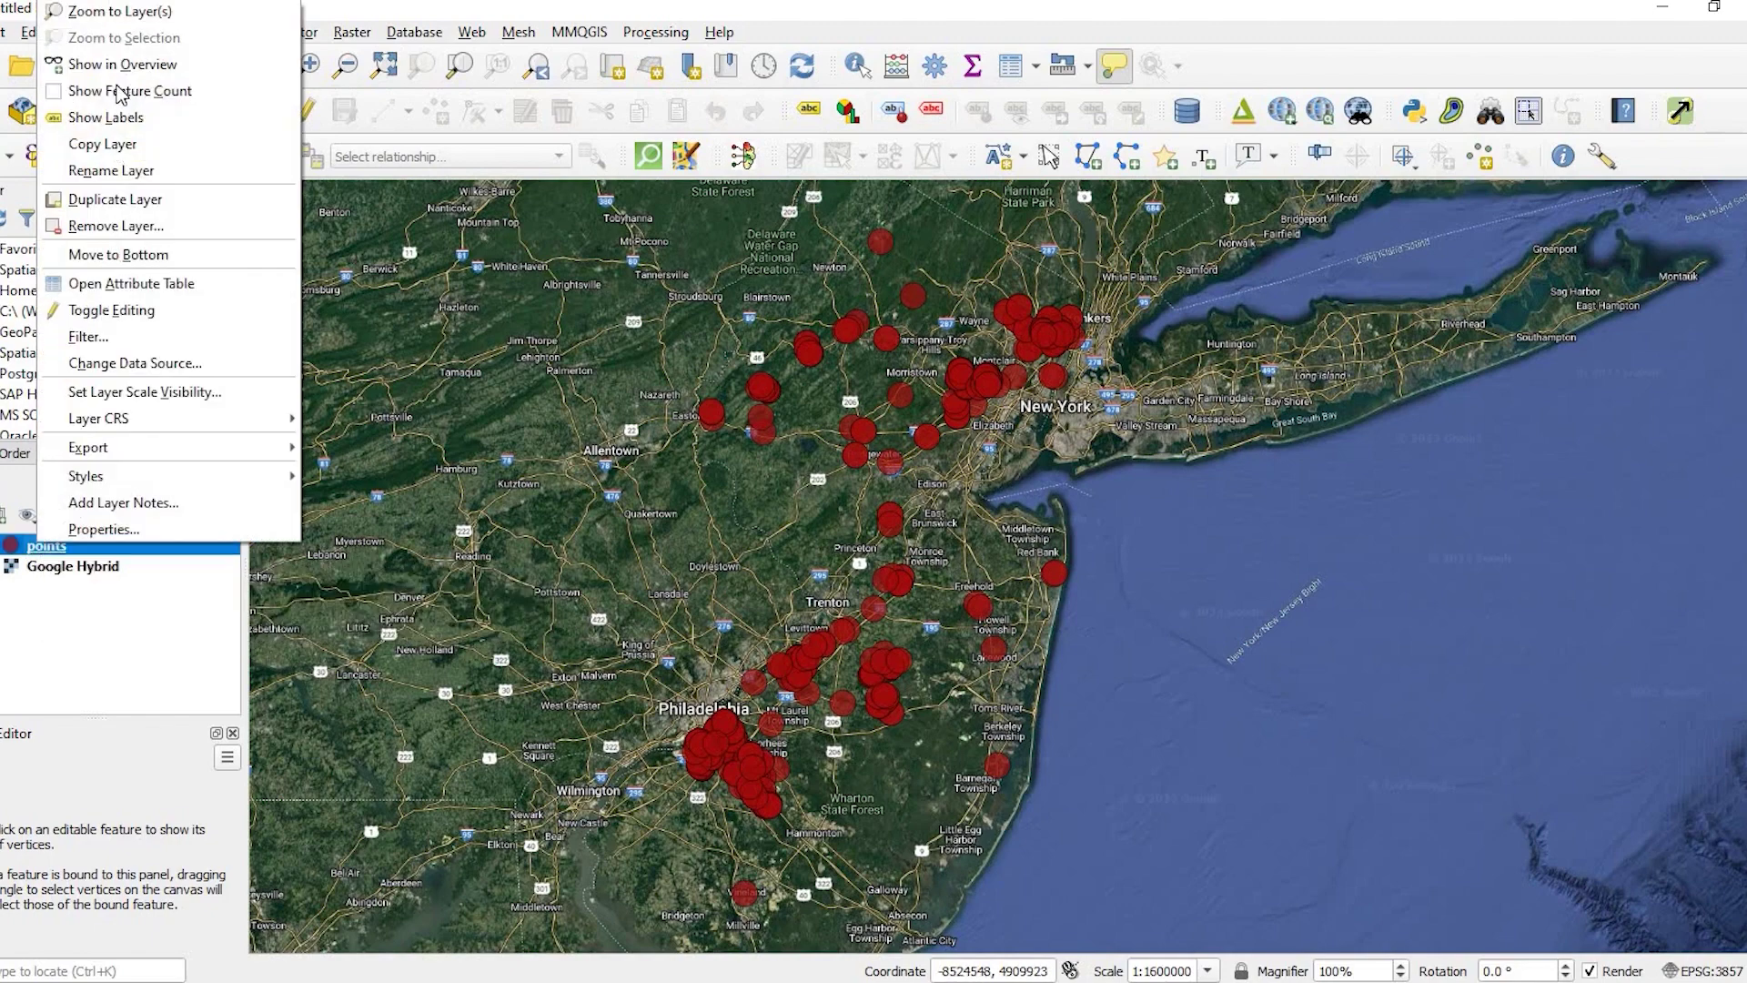
click(173, 284)
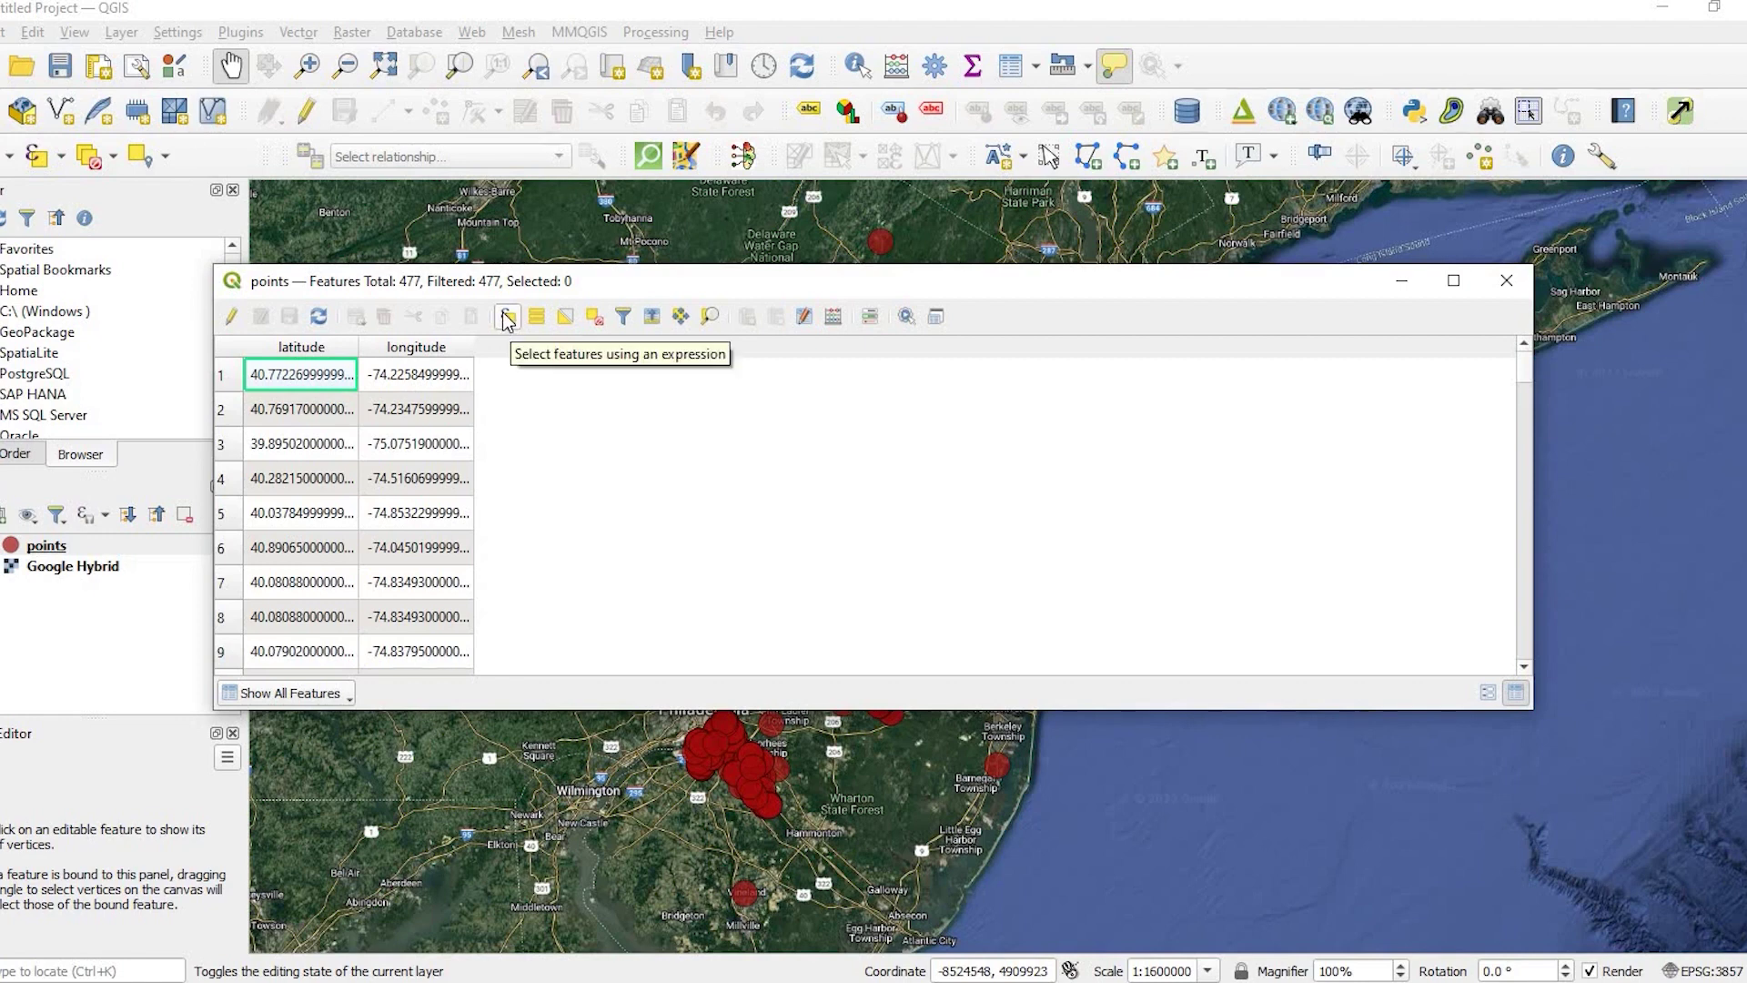
- Select the 73 points with repeated longitude using the expression count(1,"longitude")>1
click(507, 319)
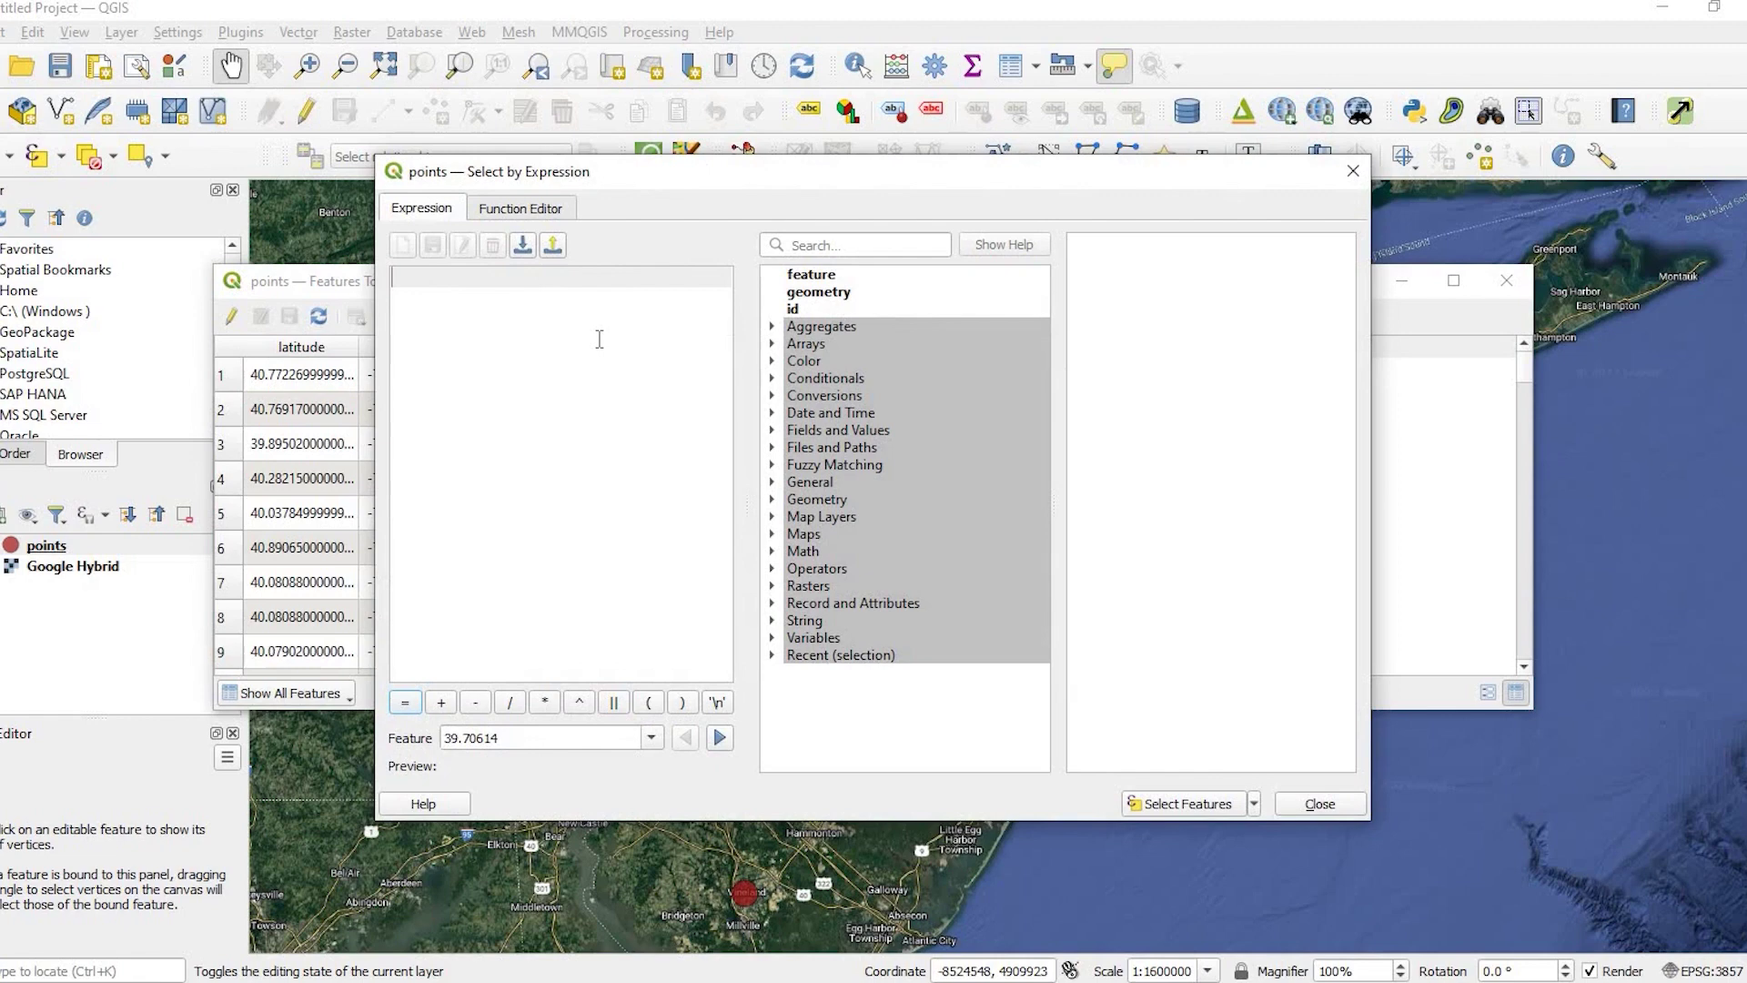
text(count)
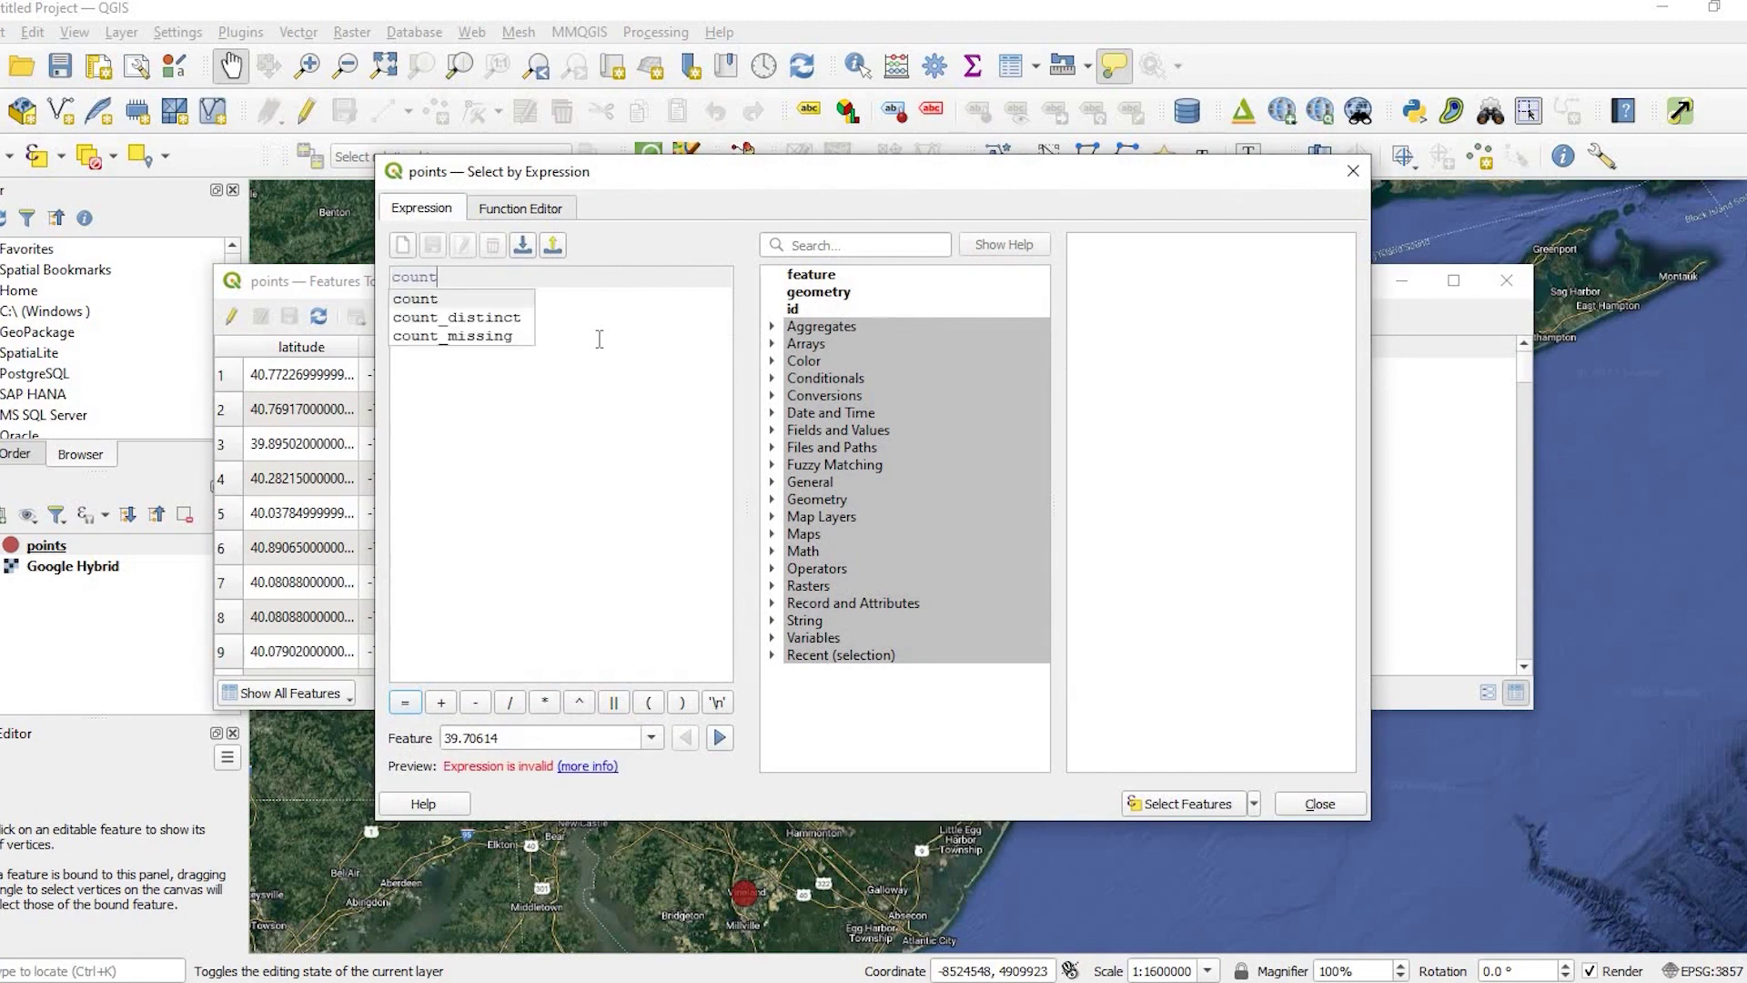
text(()
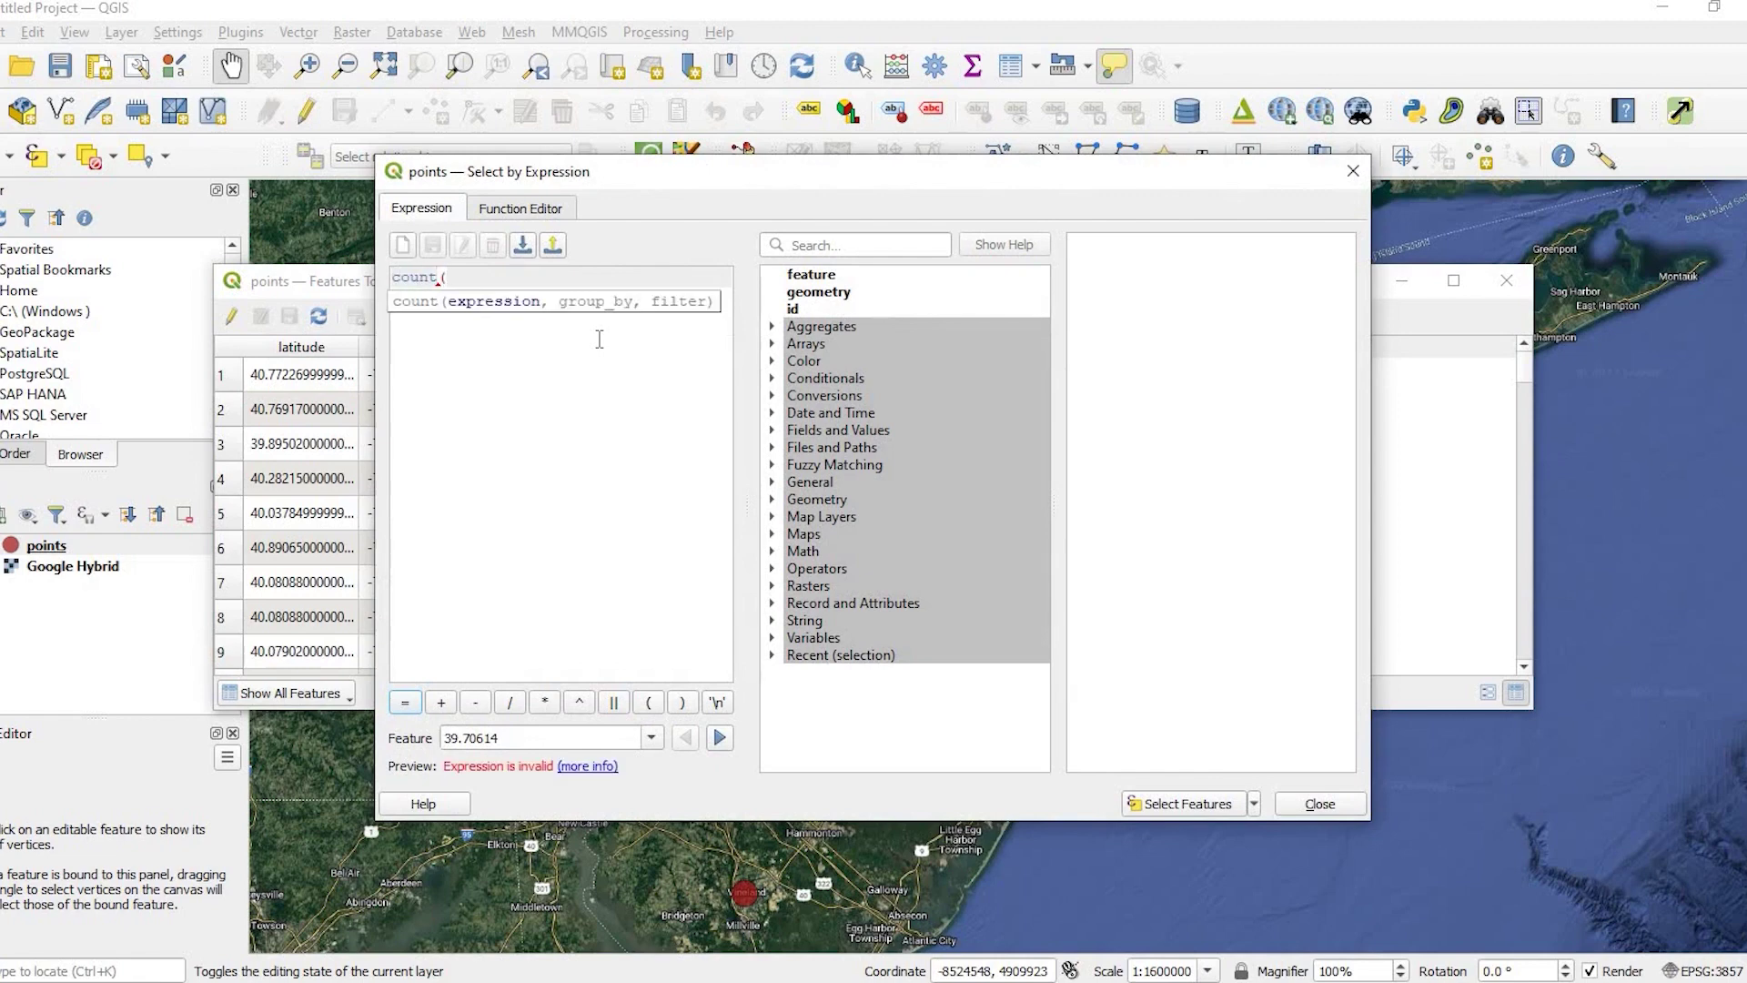
text(1,"longitude)
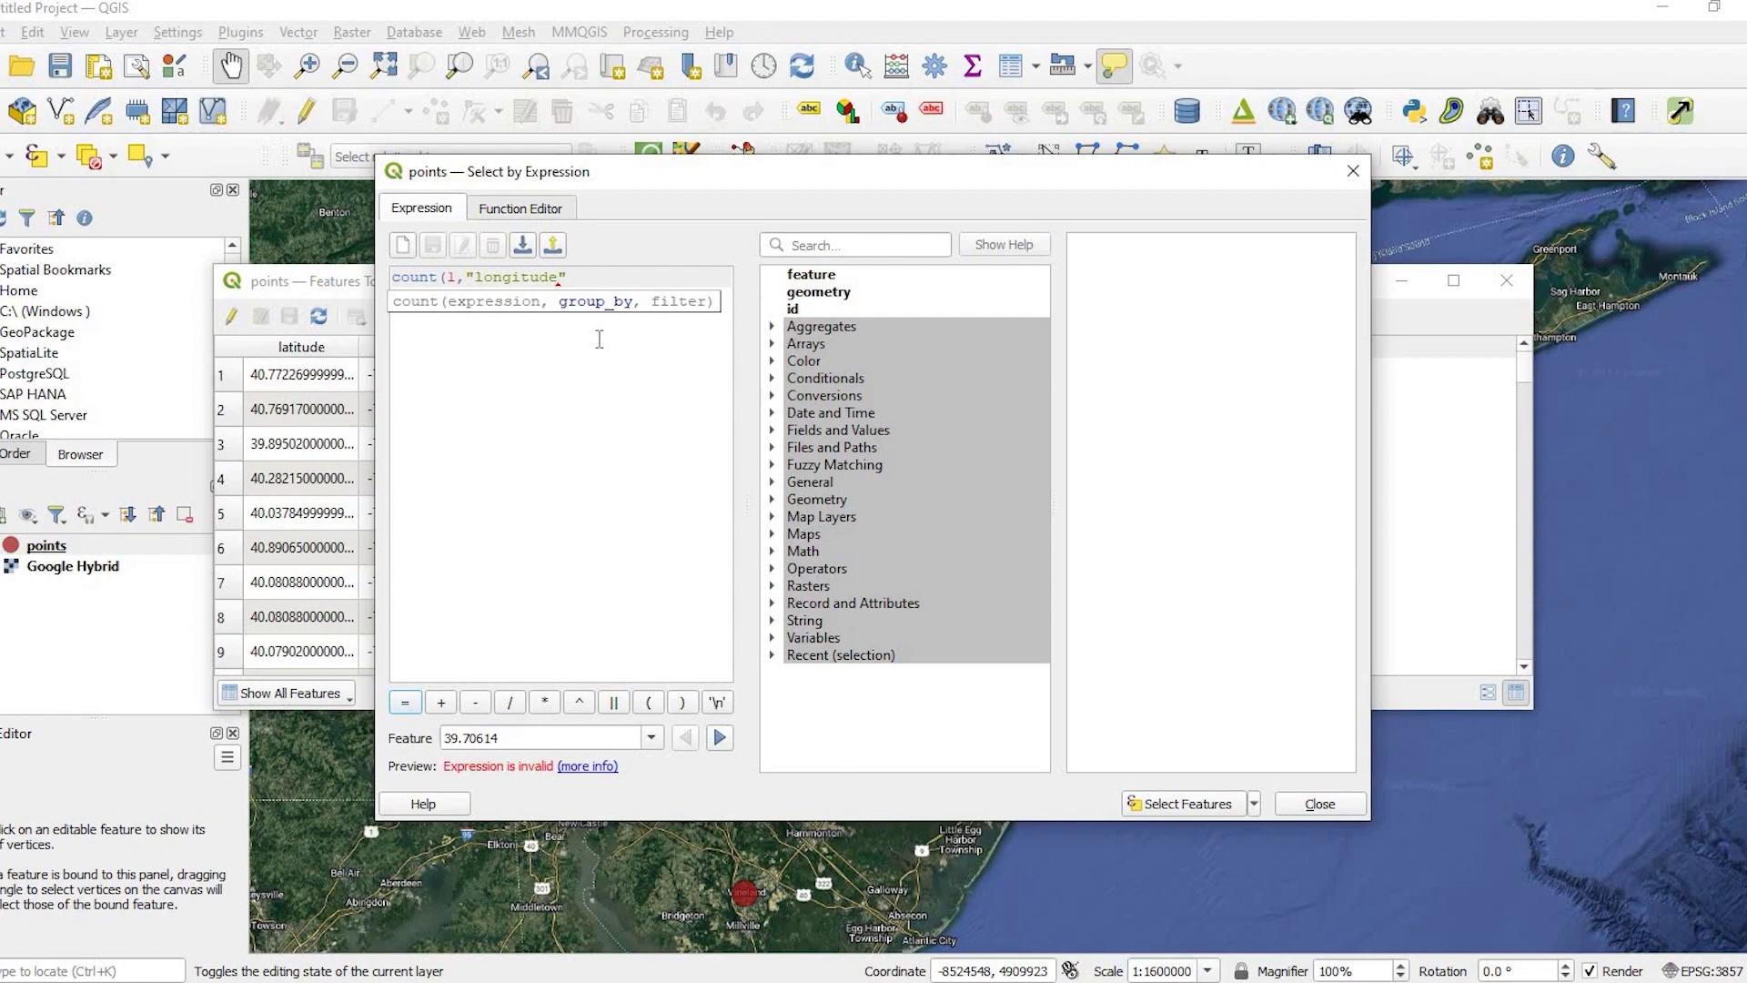
text())
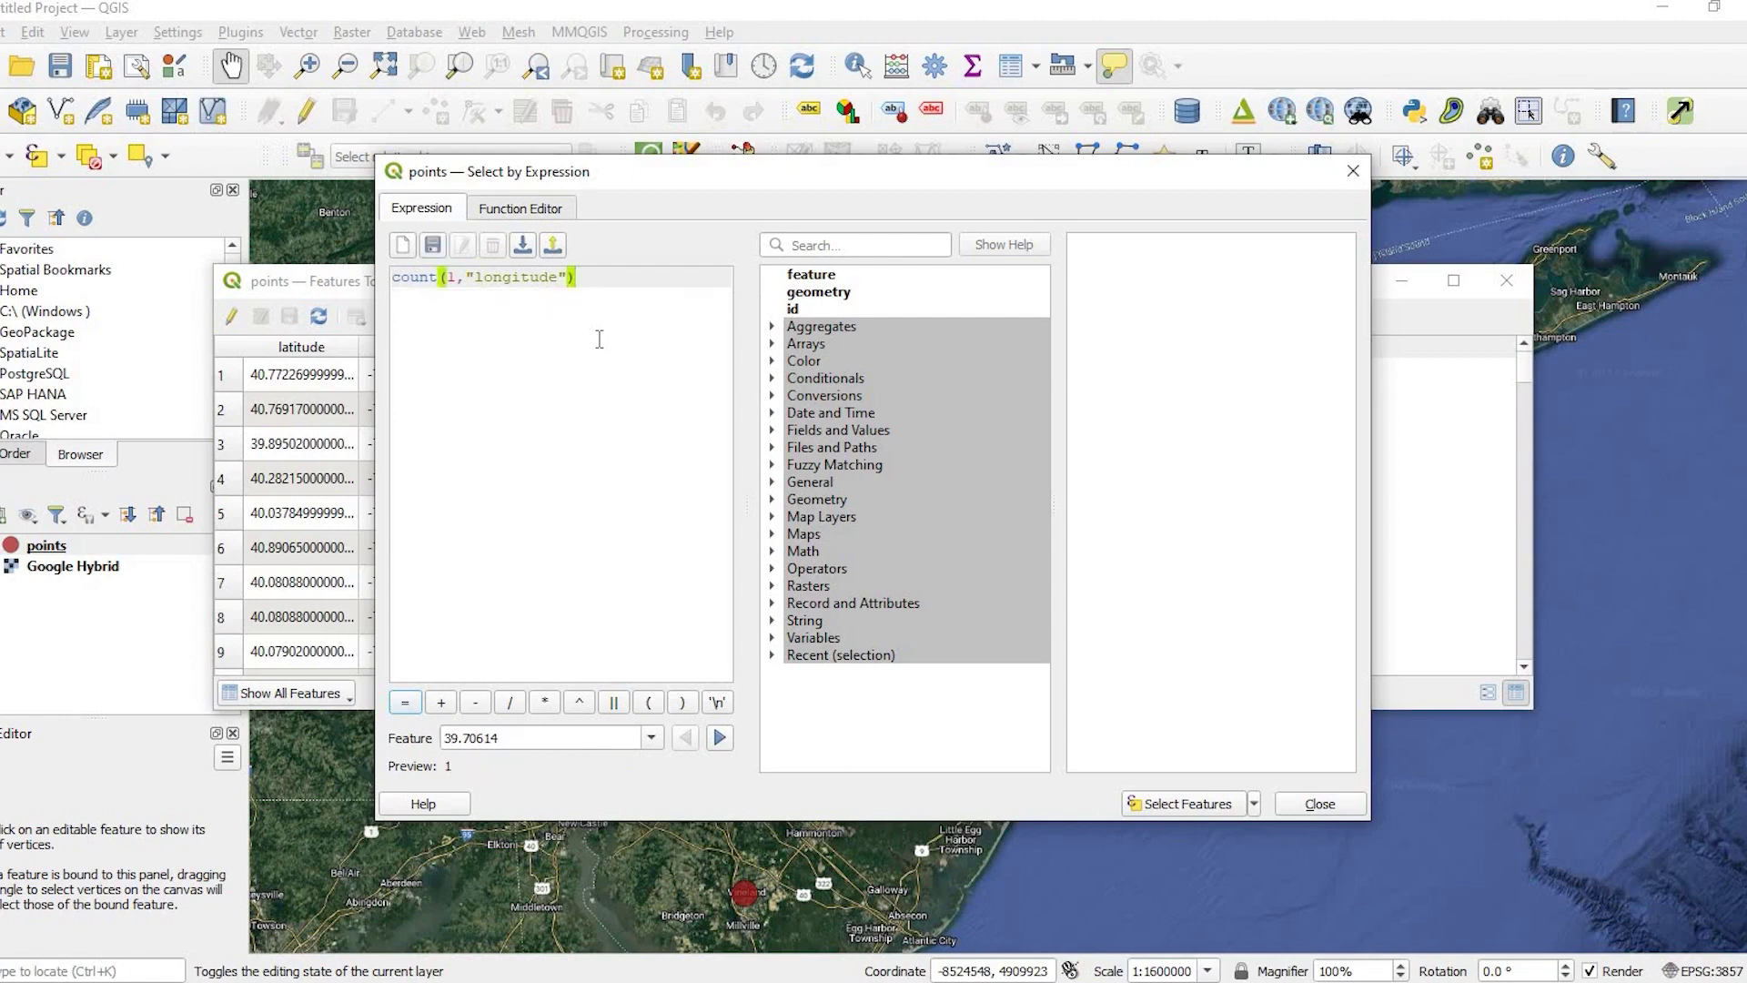
text(>1)
click(1179, 805)
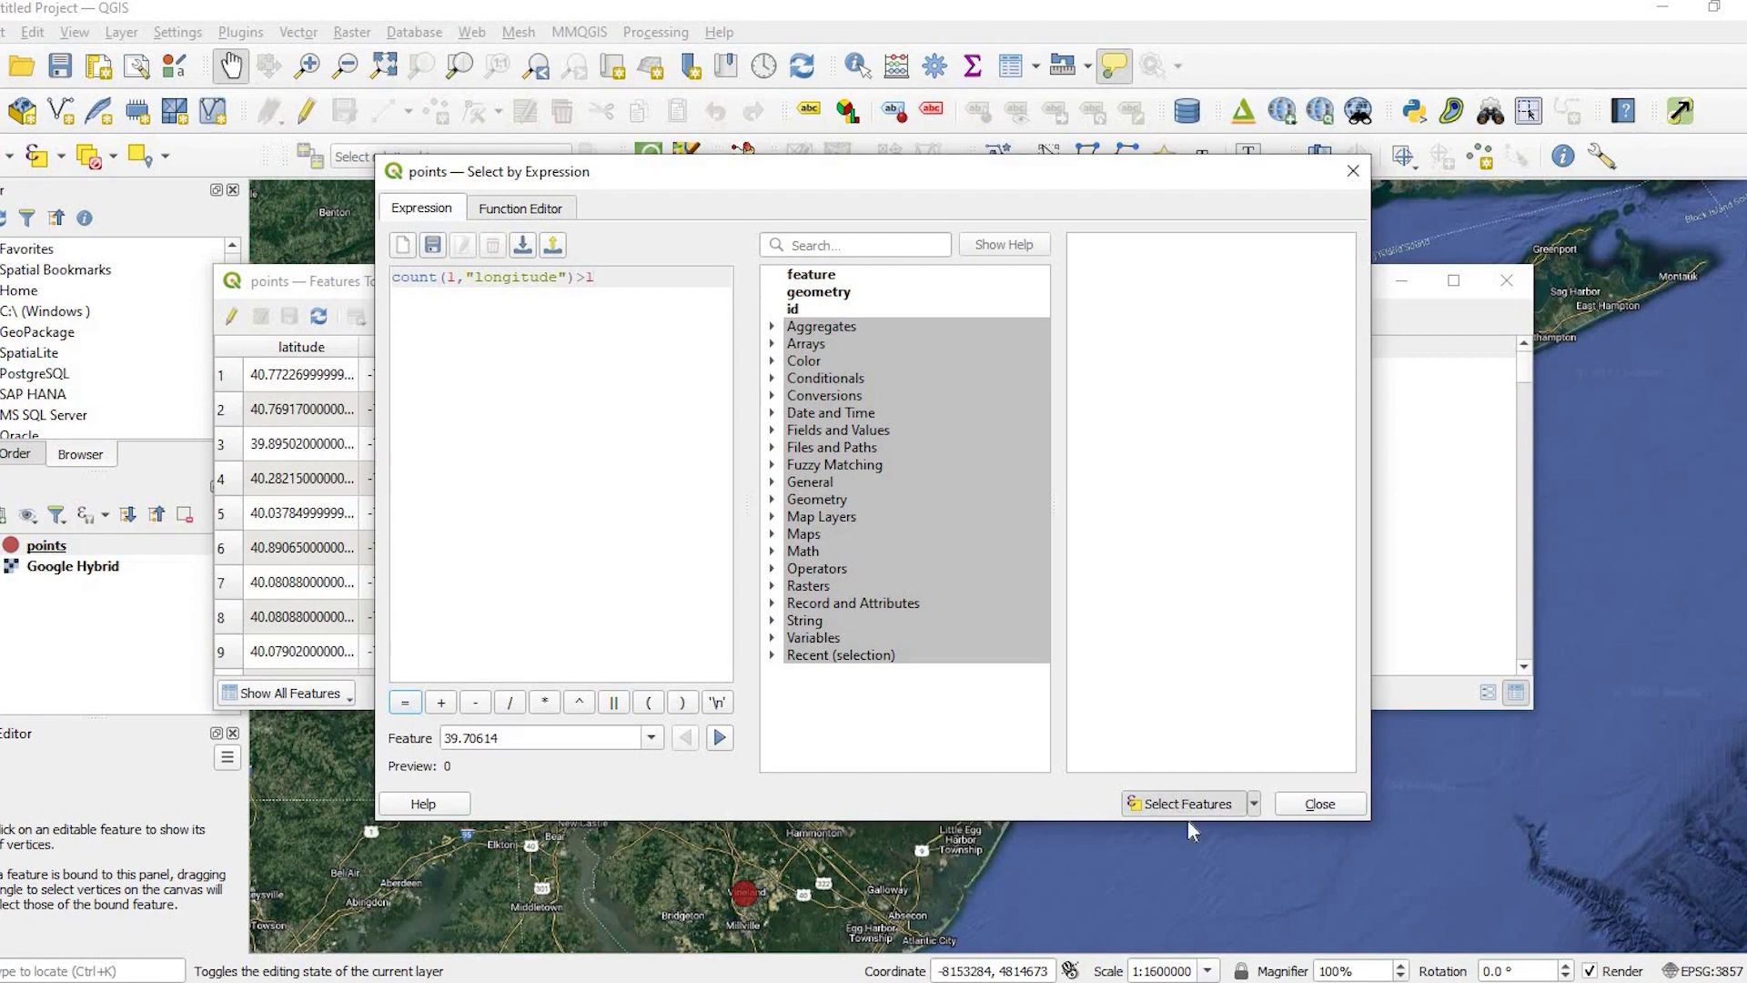
- Review the selected duplicate rows, clear the selection to 0 features, and close the attribute table
click(1319, 804)
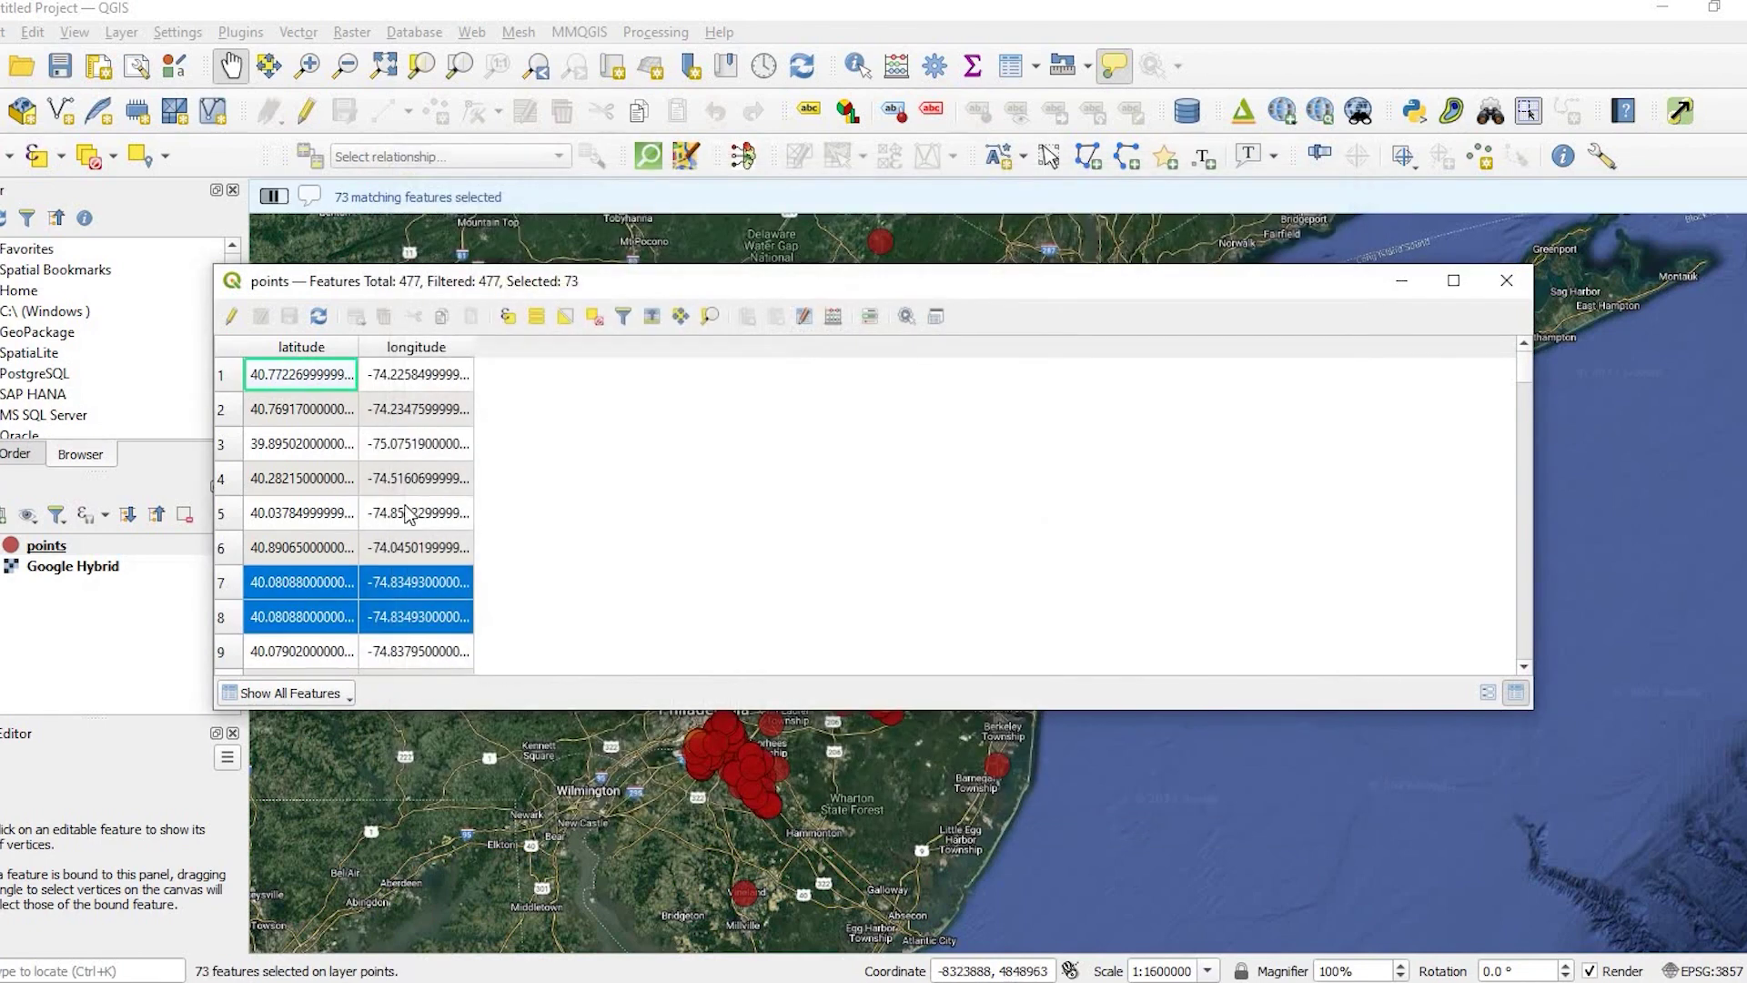
scroll(410, 509, down, 3)
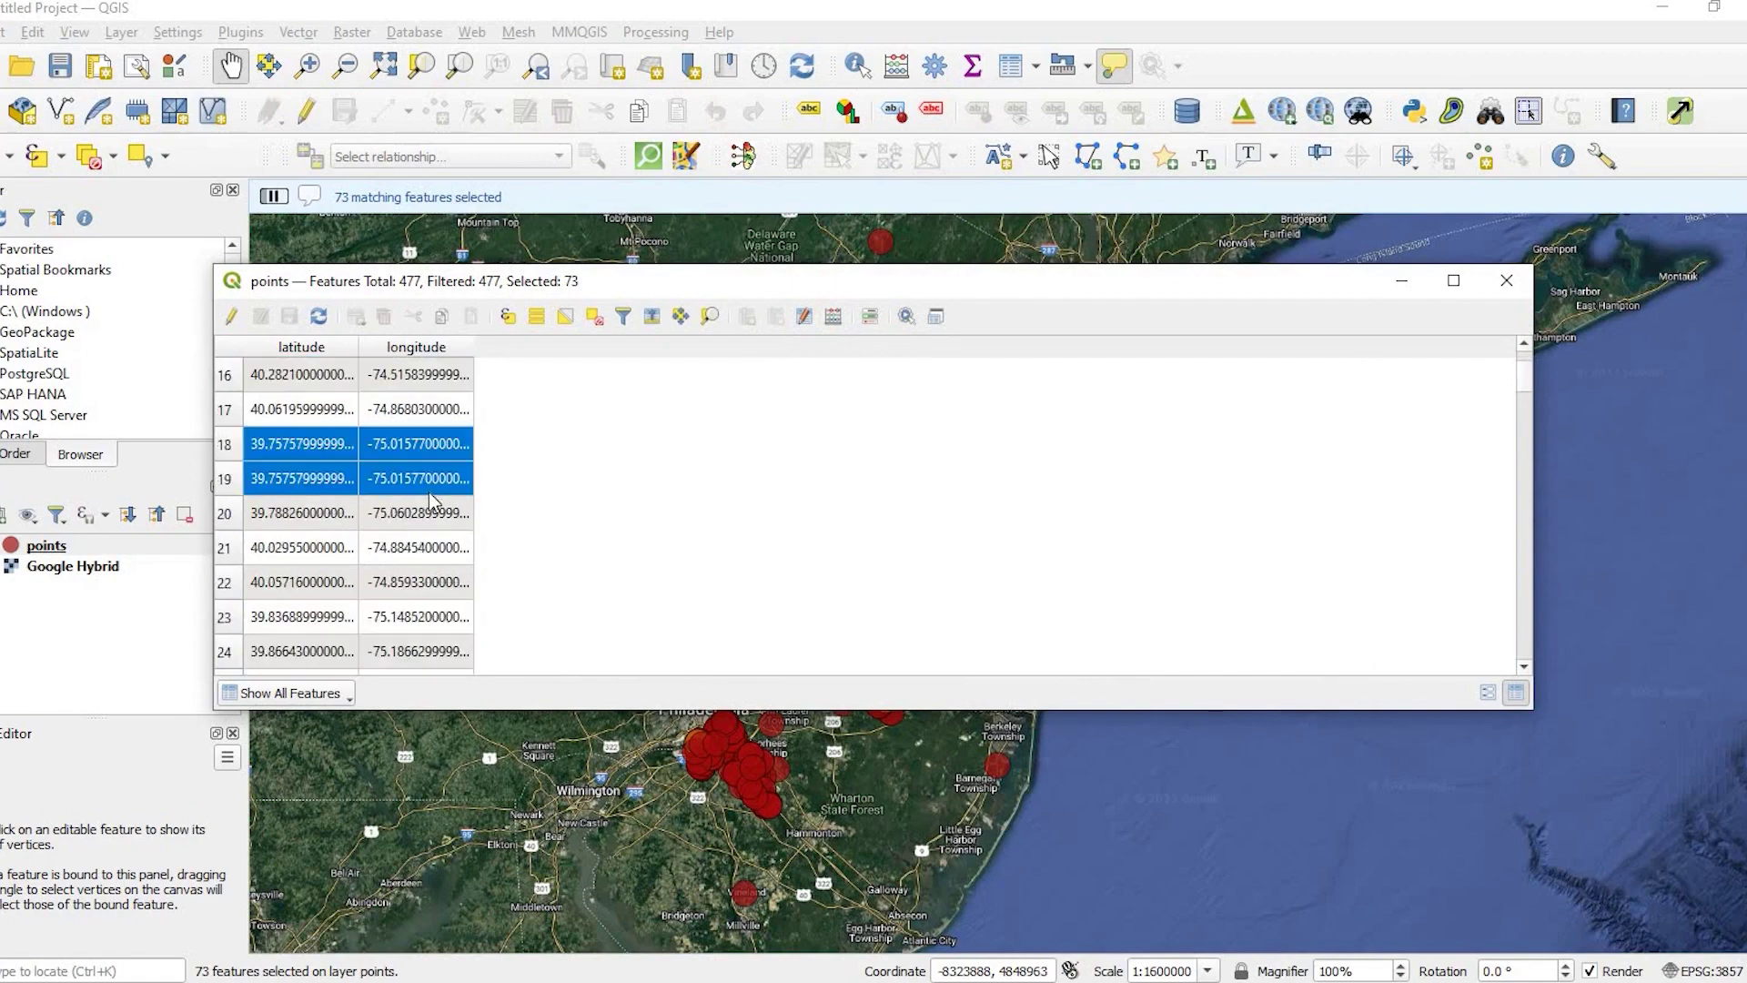
scroll(430, 505, up, 2)
scroll(430, 503, down, 6)
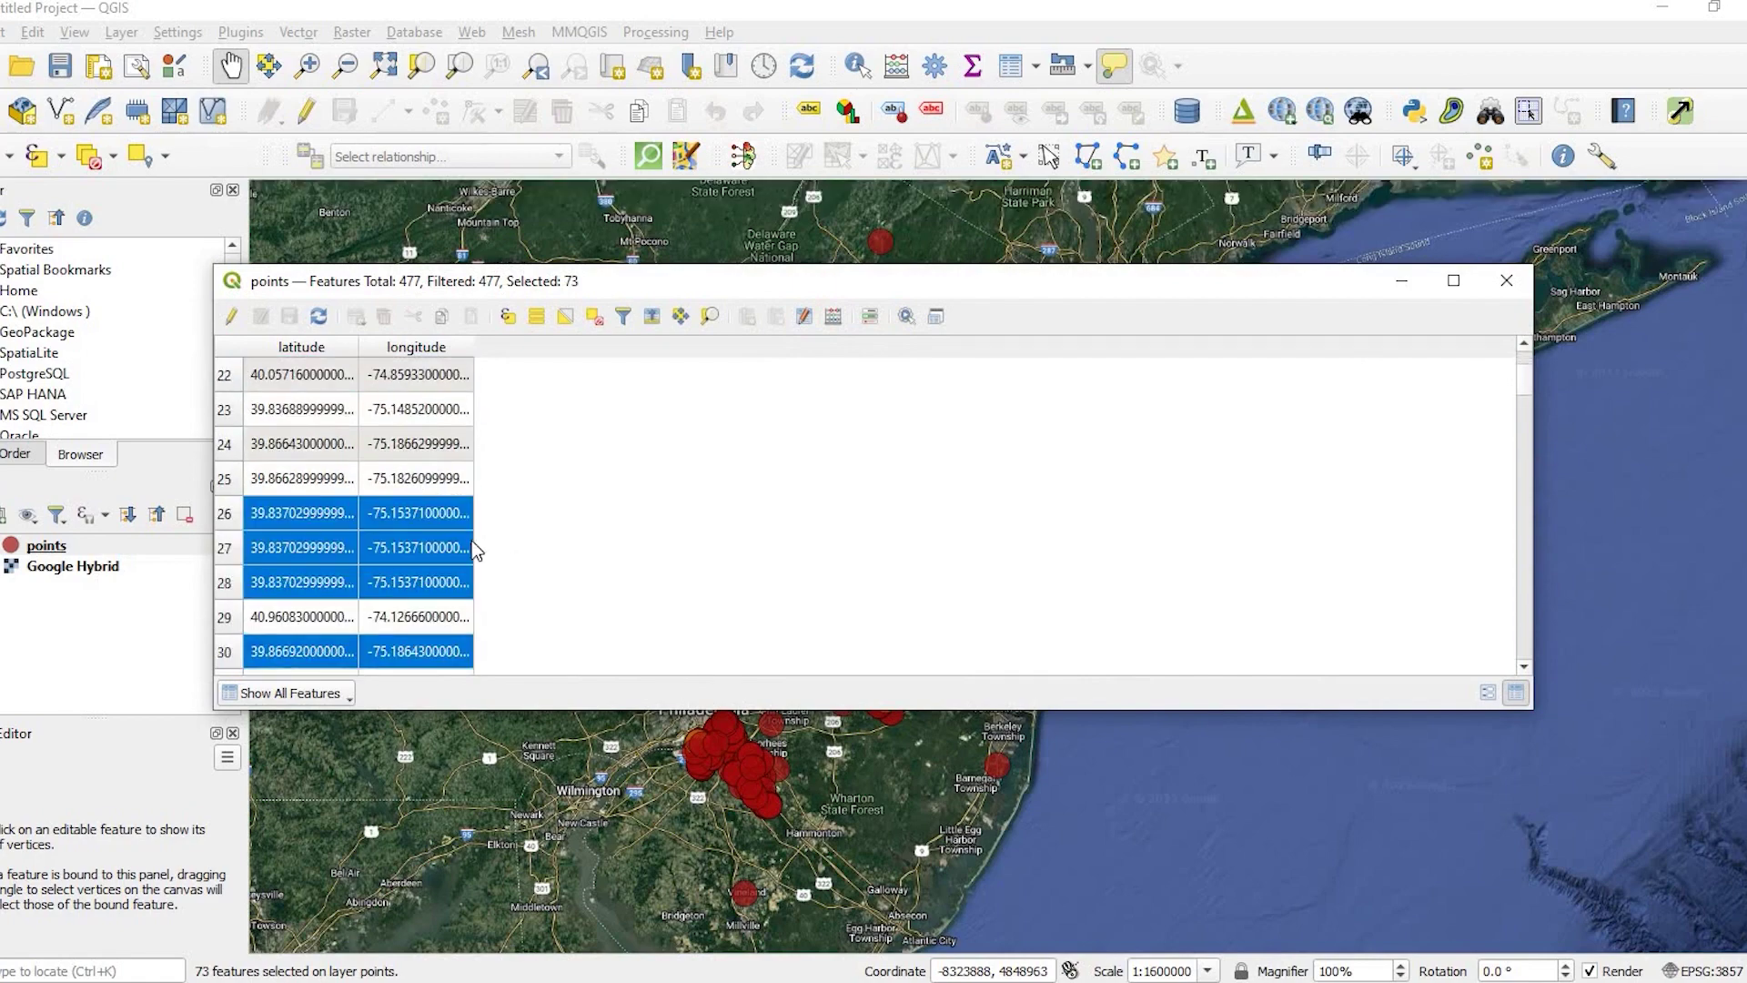
scroll(482, 541, up, 3)
scroll(482, 540, up, 4)
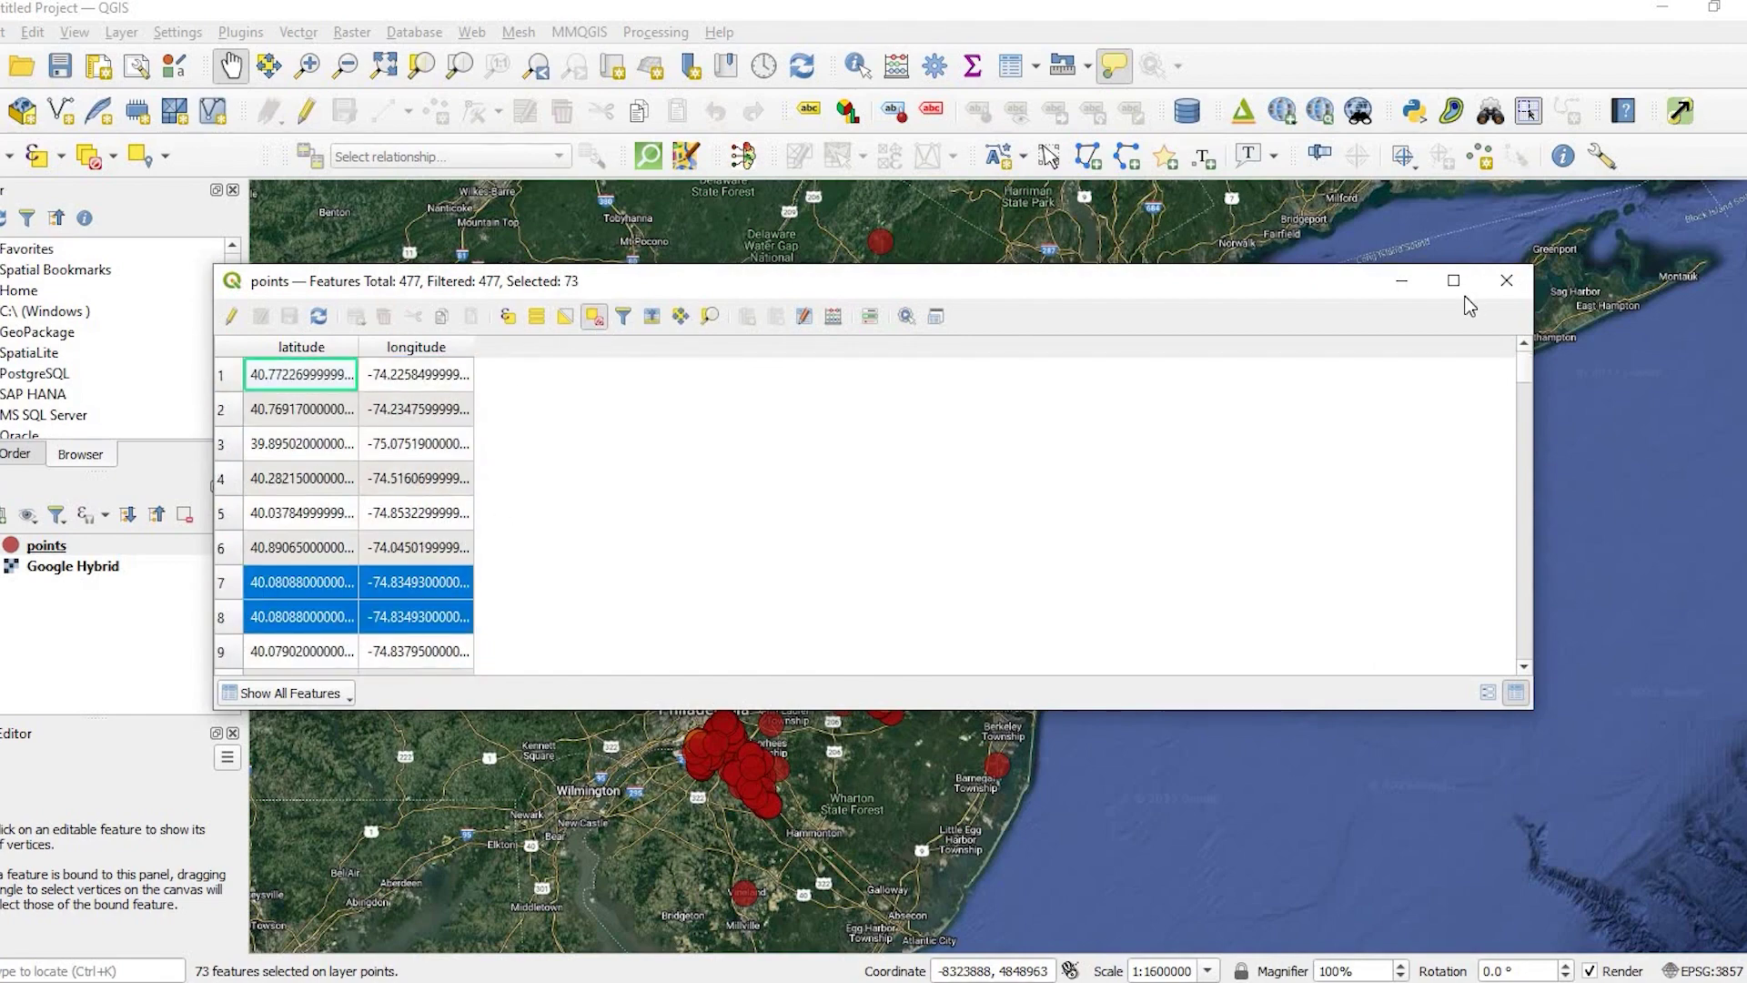
click(594, 315)
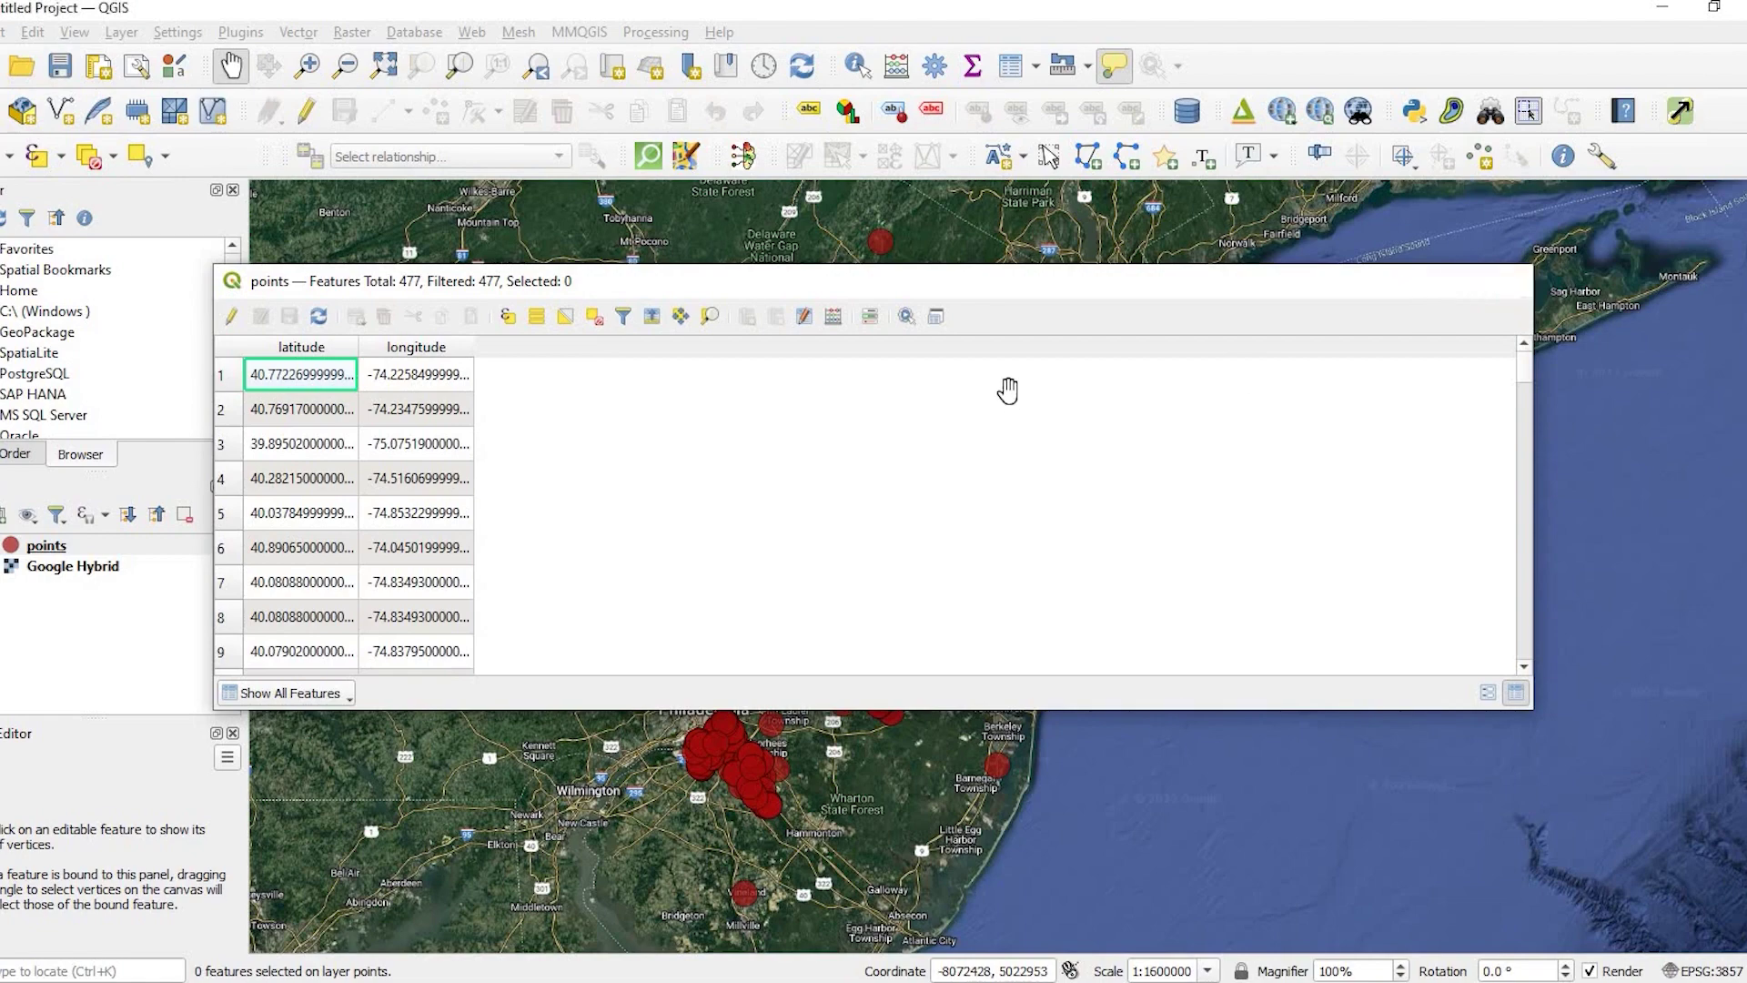
key(Escape)
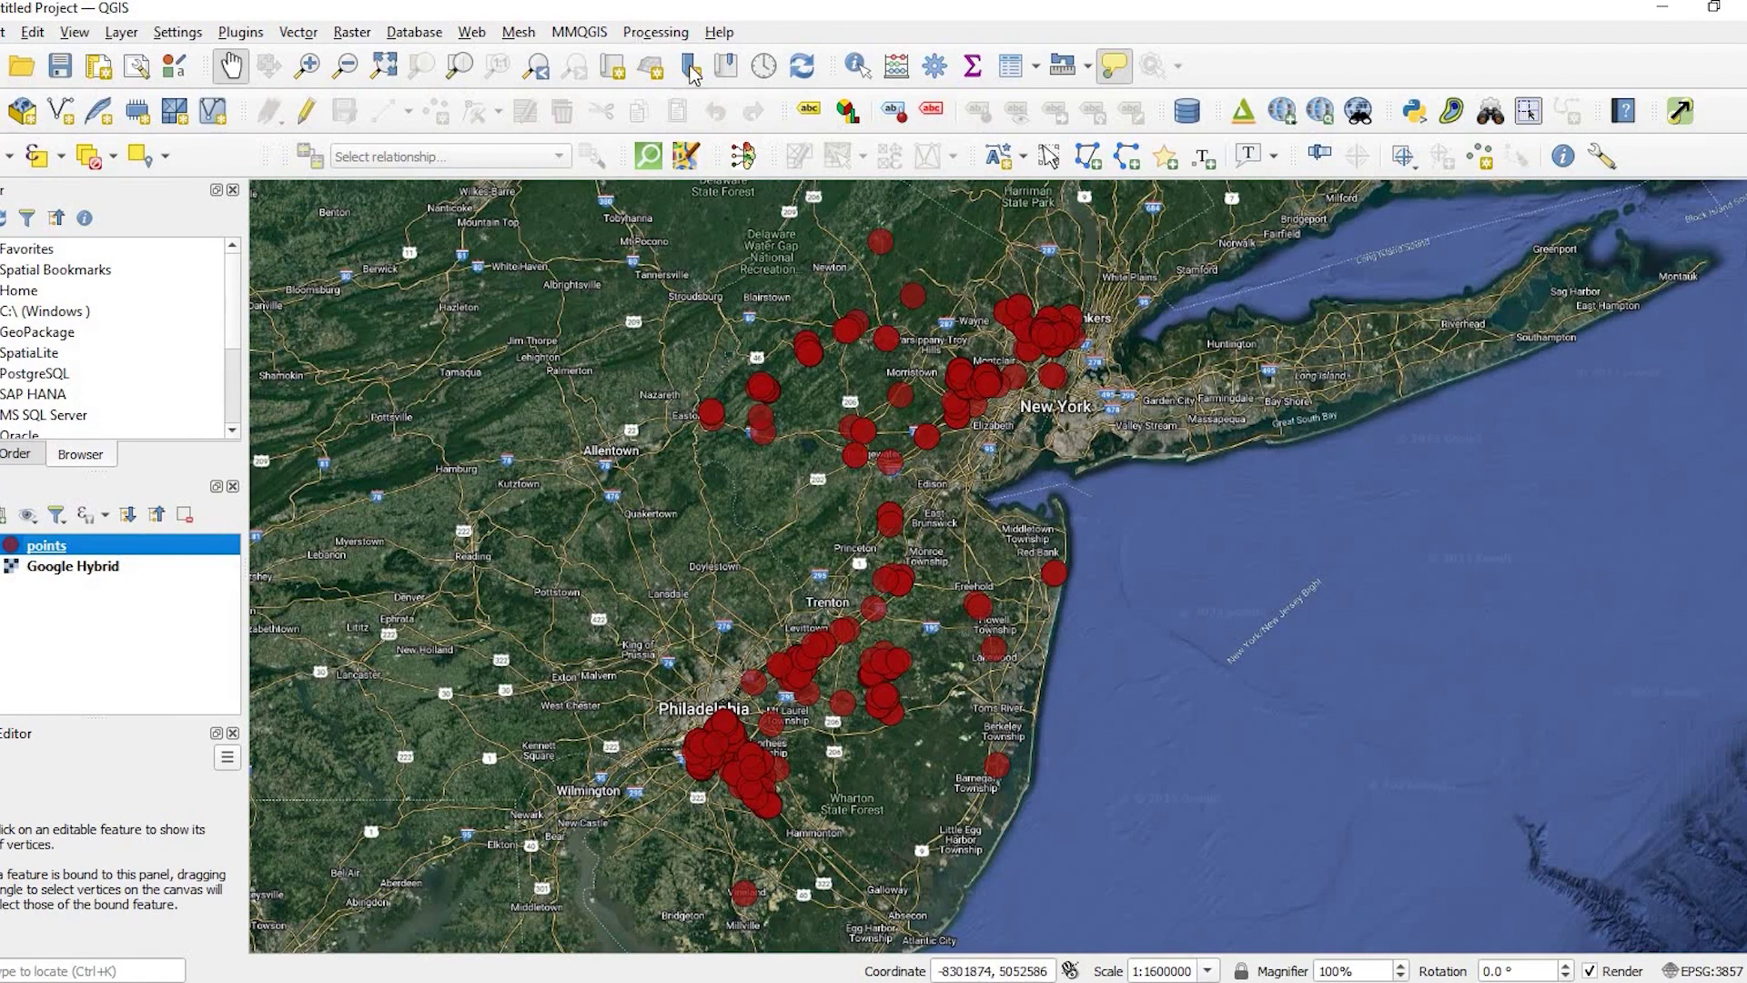
- Open the Processing Toolbox and search 'delete du' to list the duplicate-removal tools
key(alt+c)
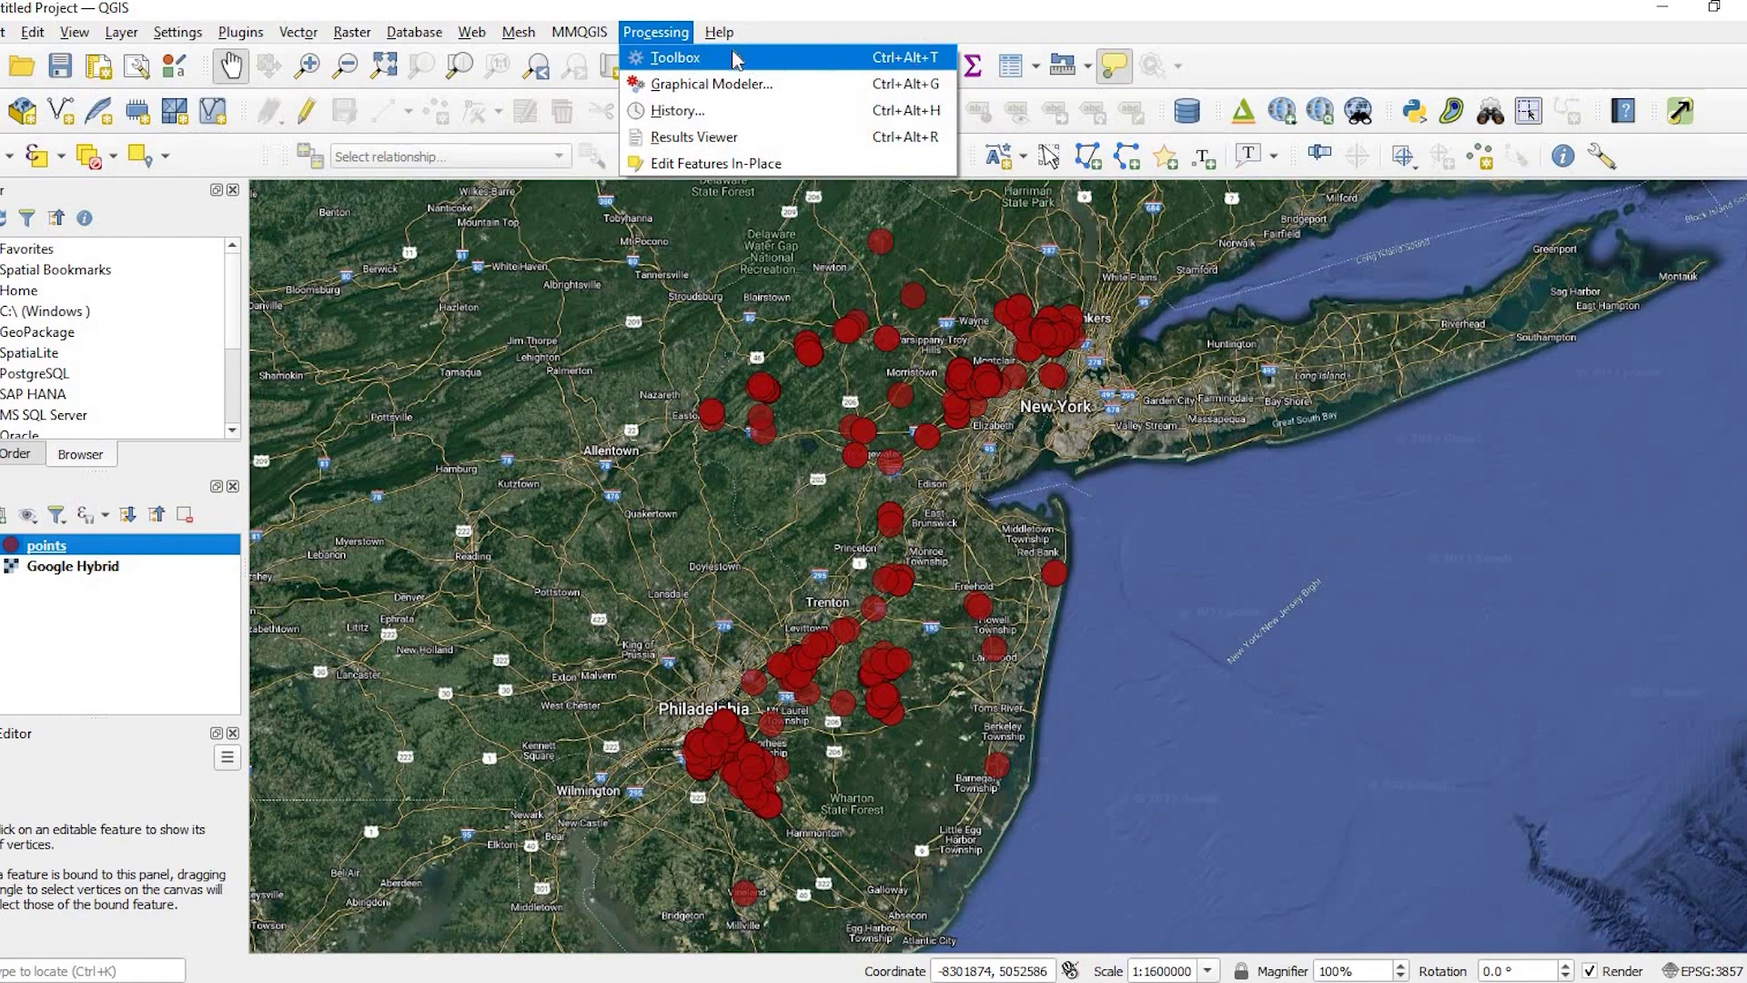
key(Right)
key(Left)
key(Return)
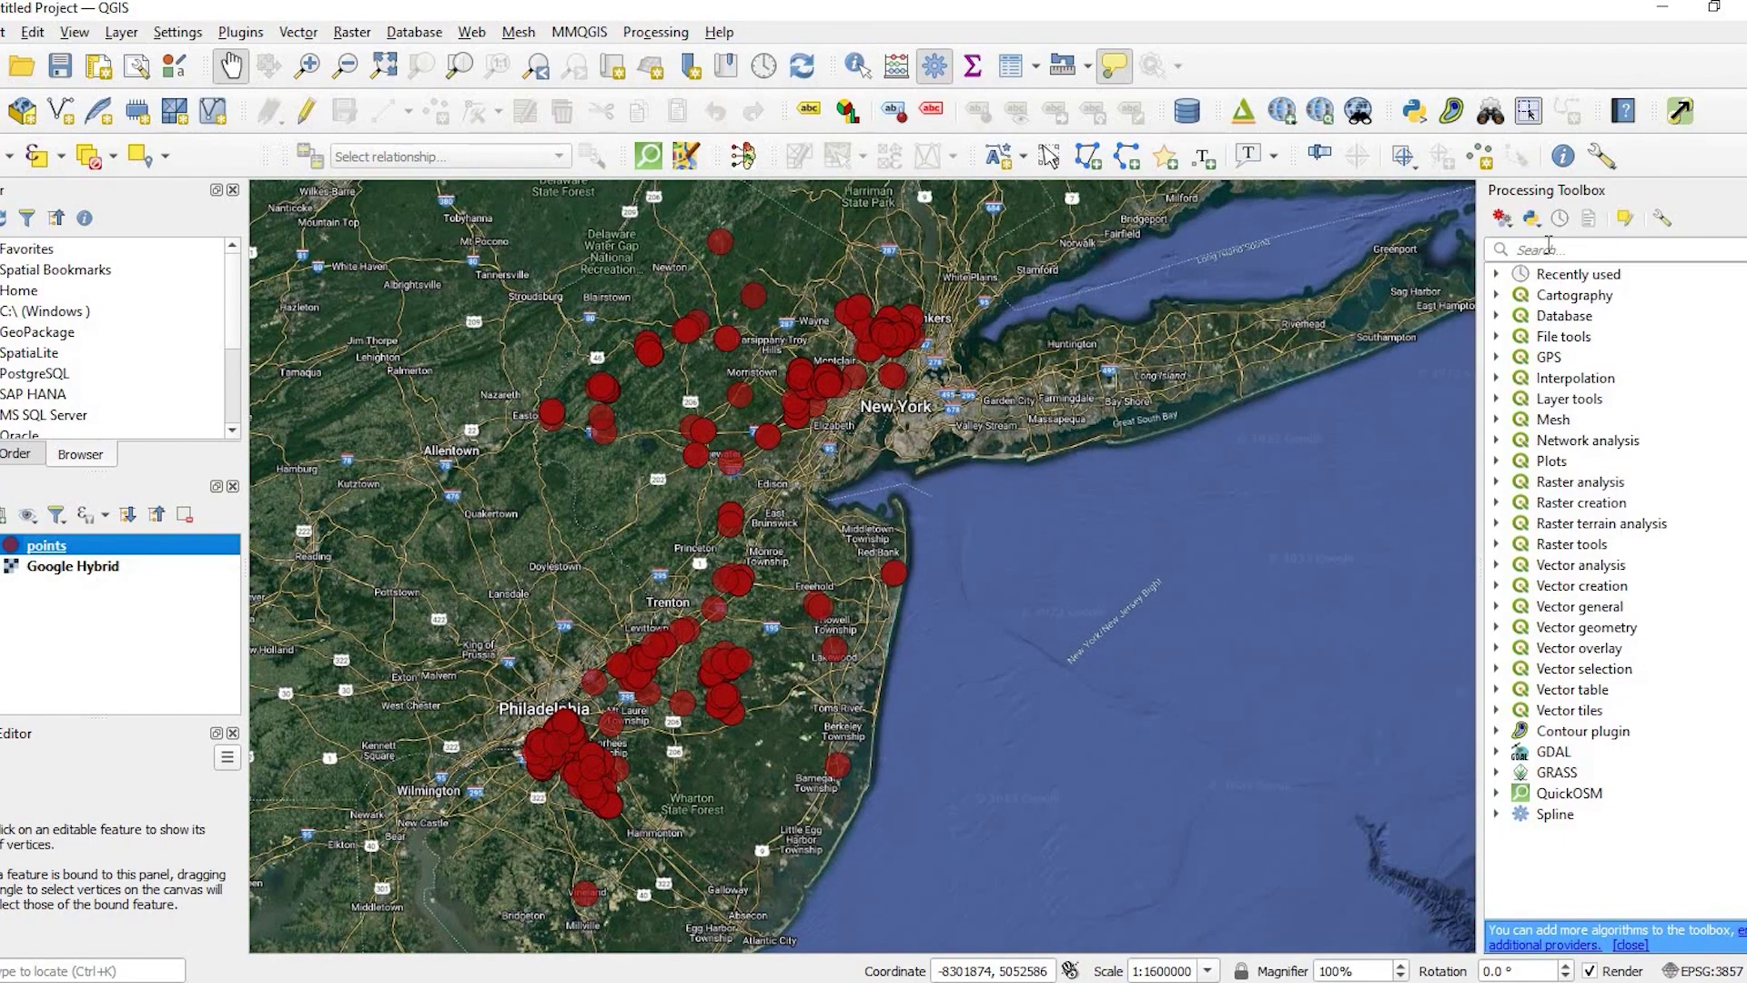
click(1548, 244)
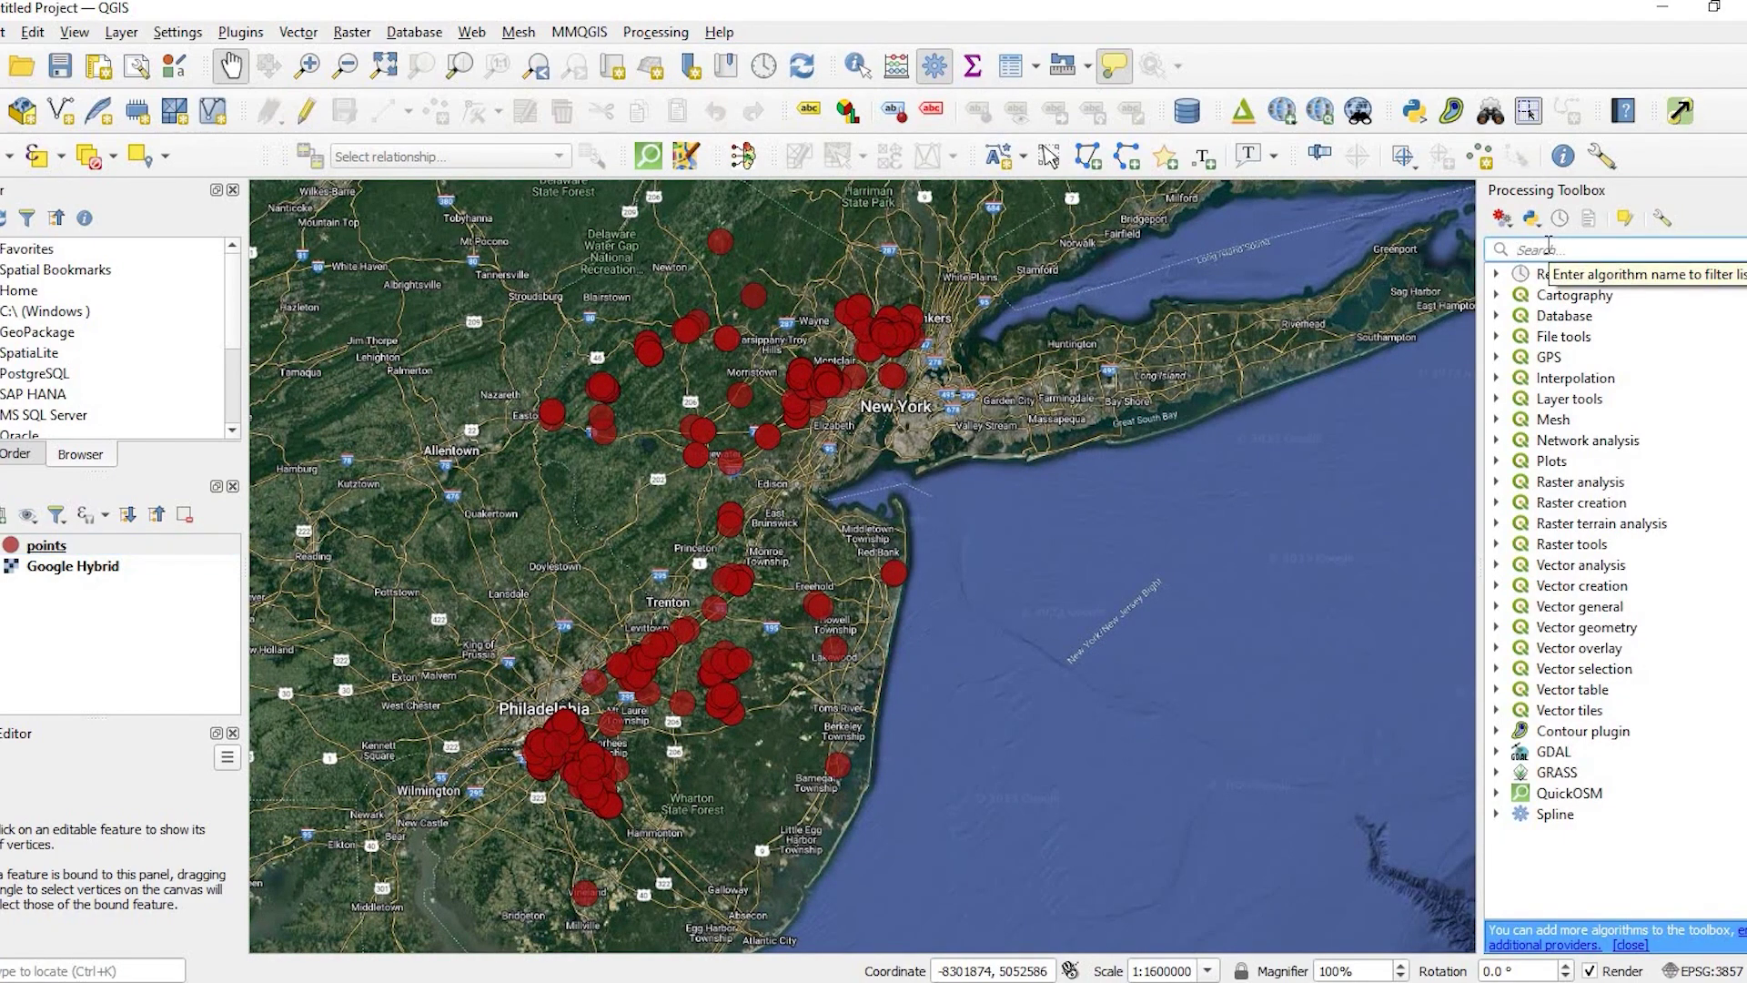
text(delete)
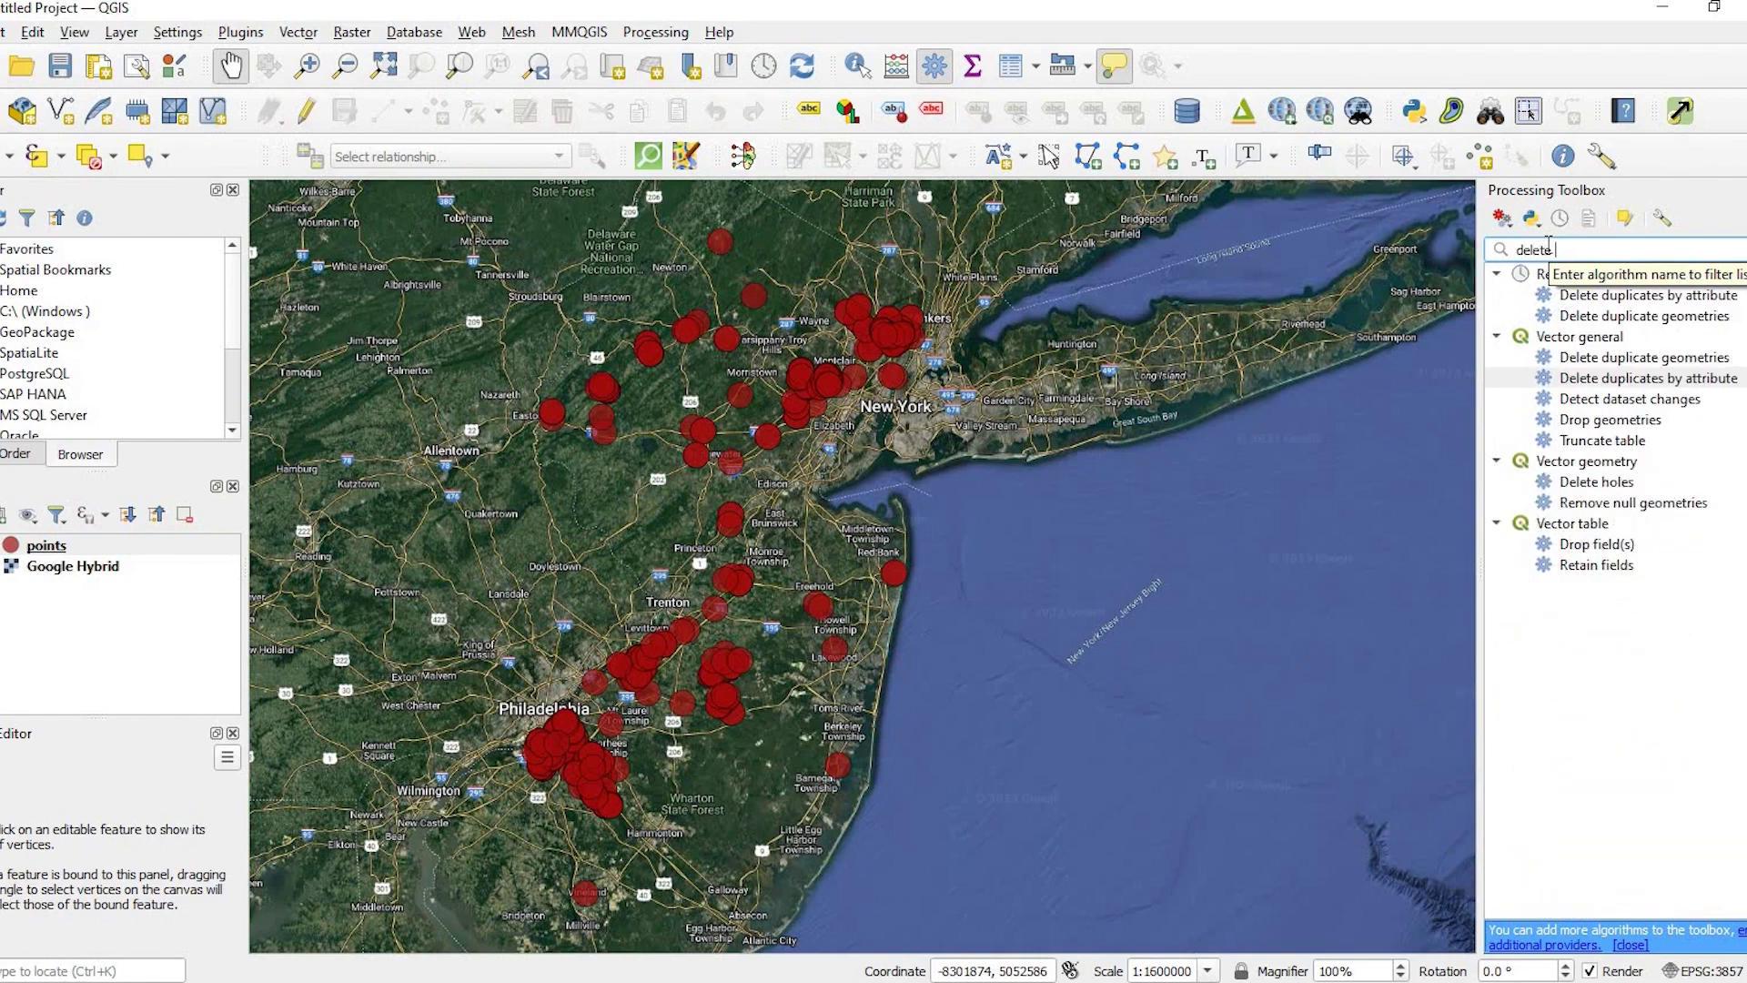
text( du)
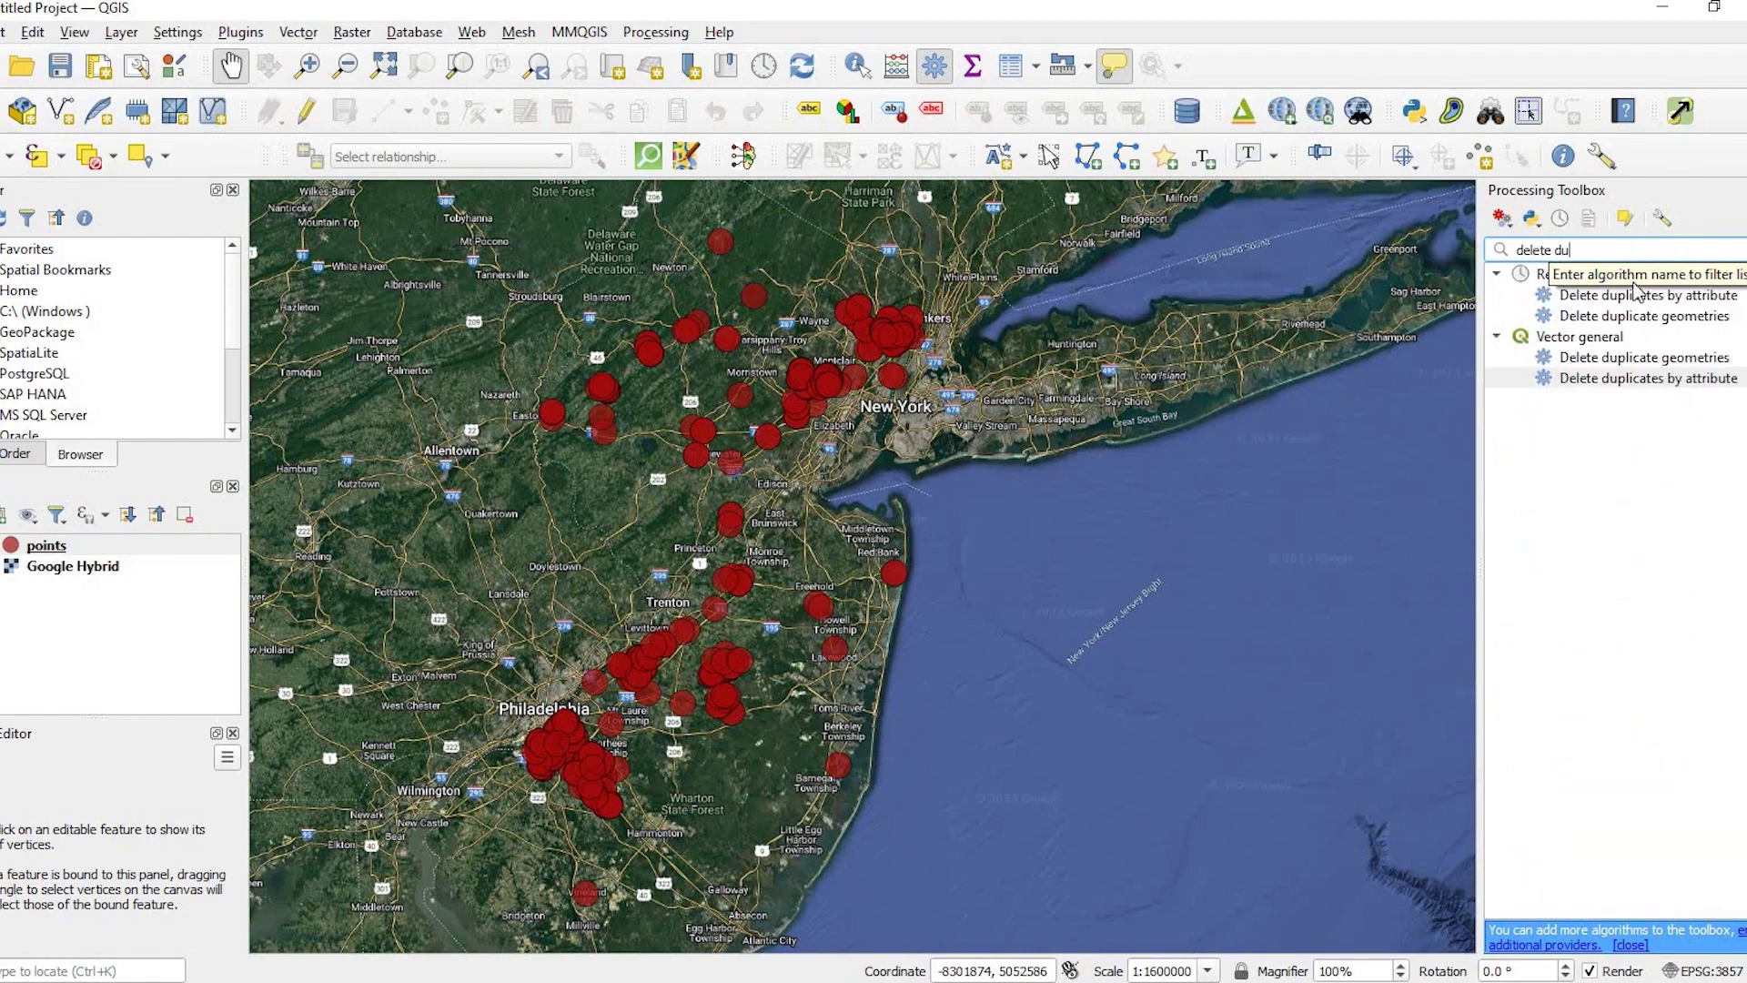
- Run Delete duplicates by attribute on points, matching latitude and longitude, into a temporary layer
double_click(1678, 382)
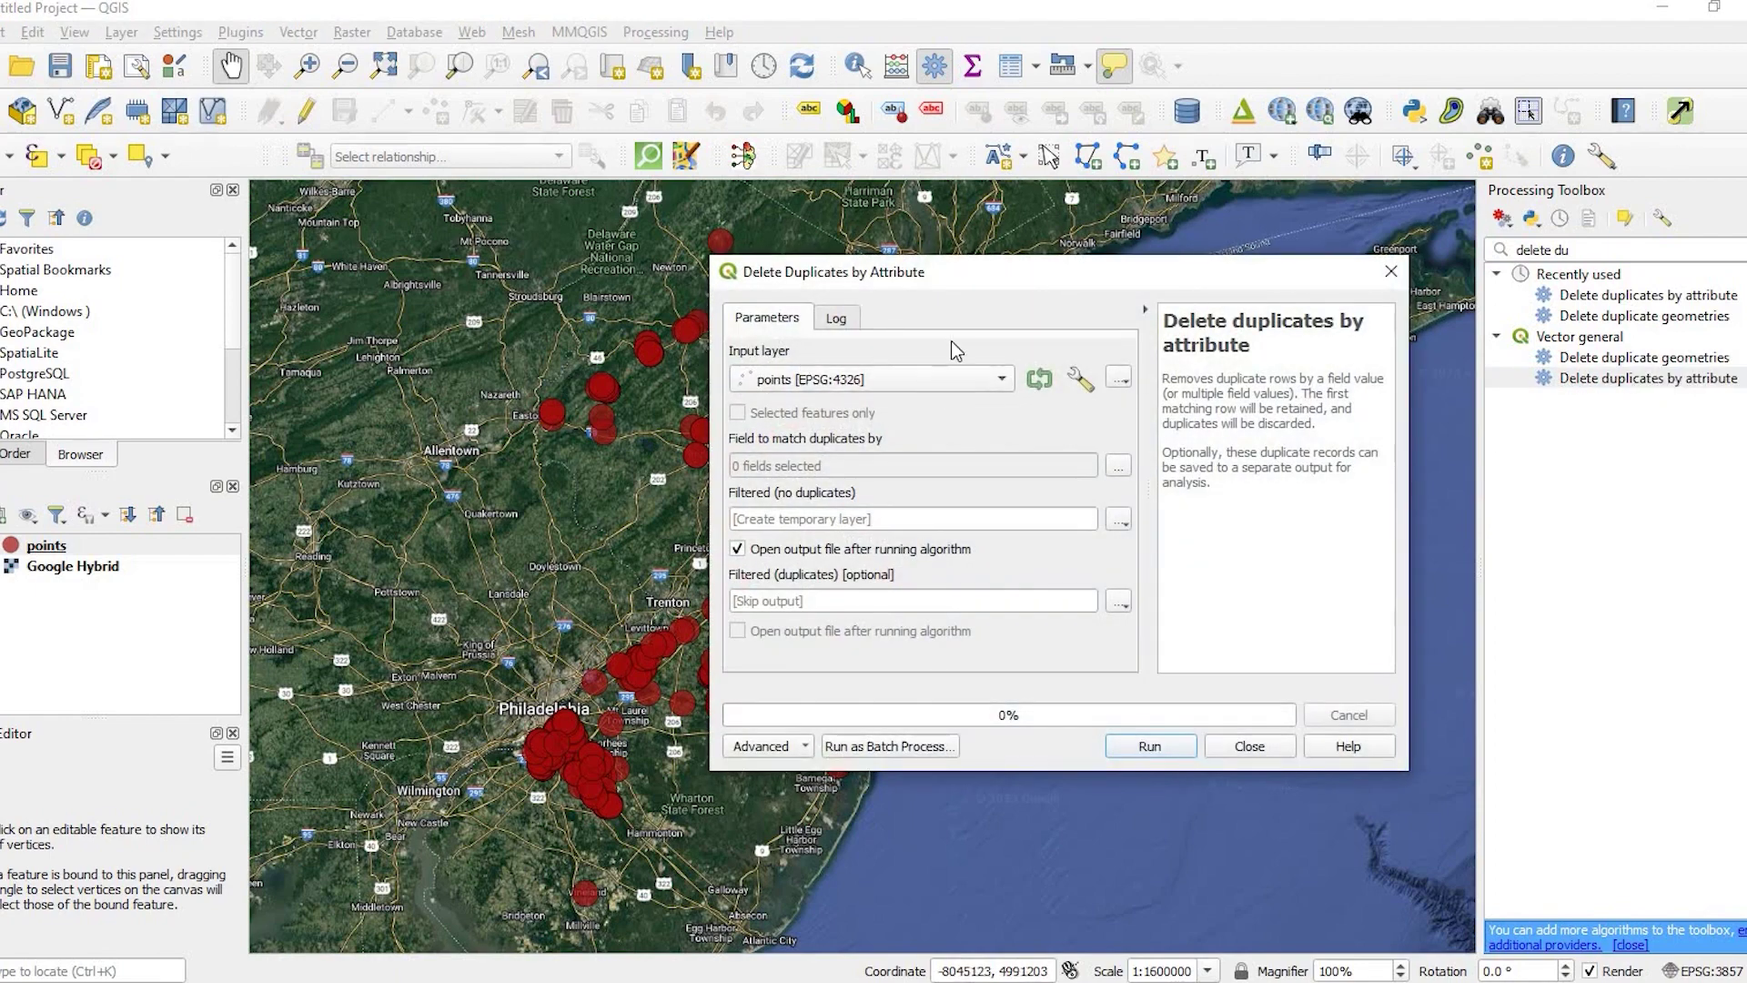
click(1002, 382)
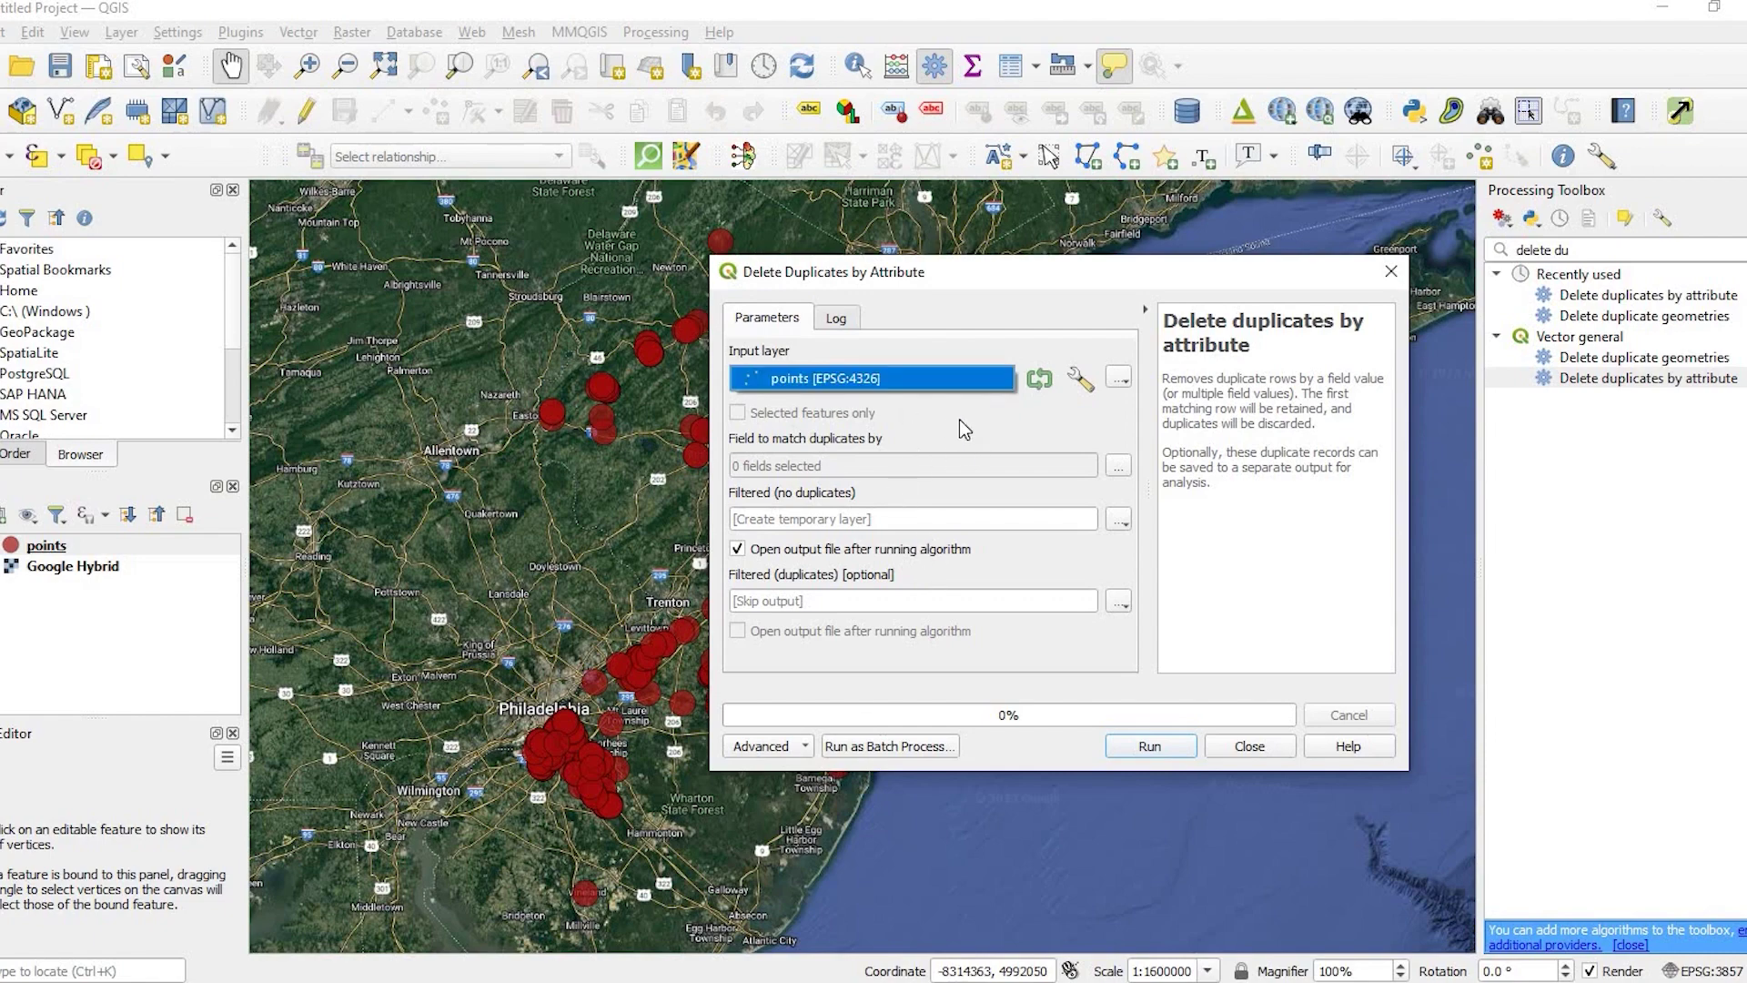
click(881, 395)
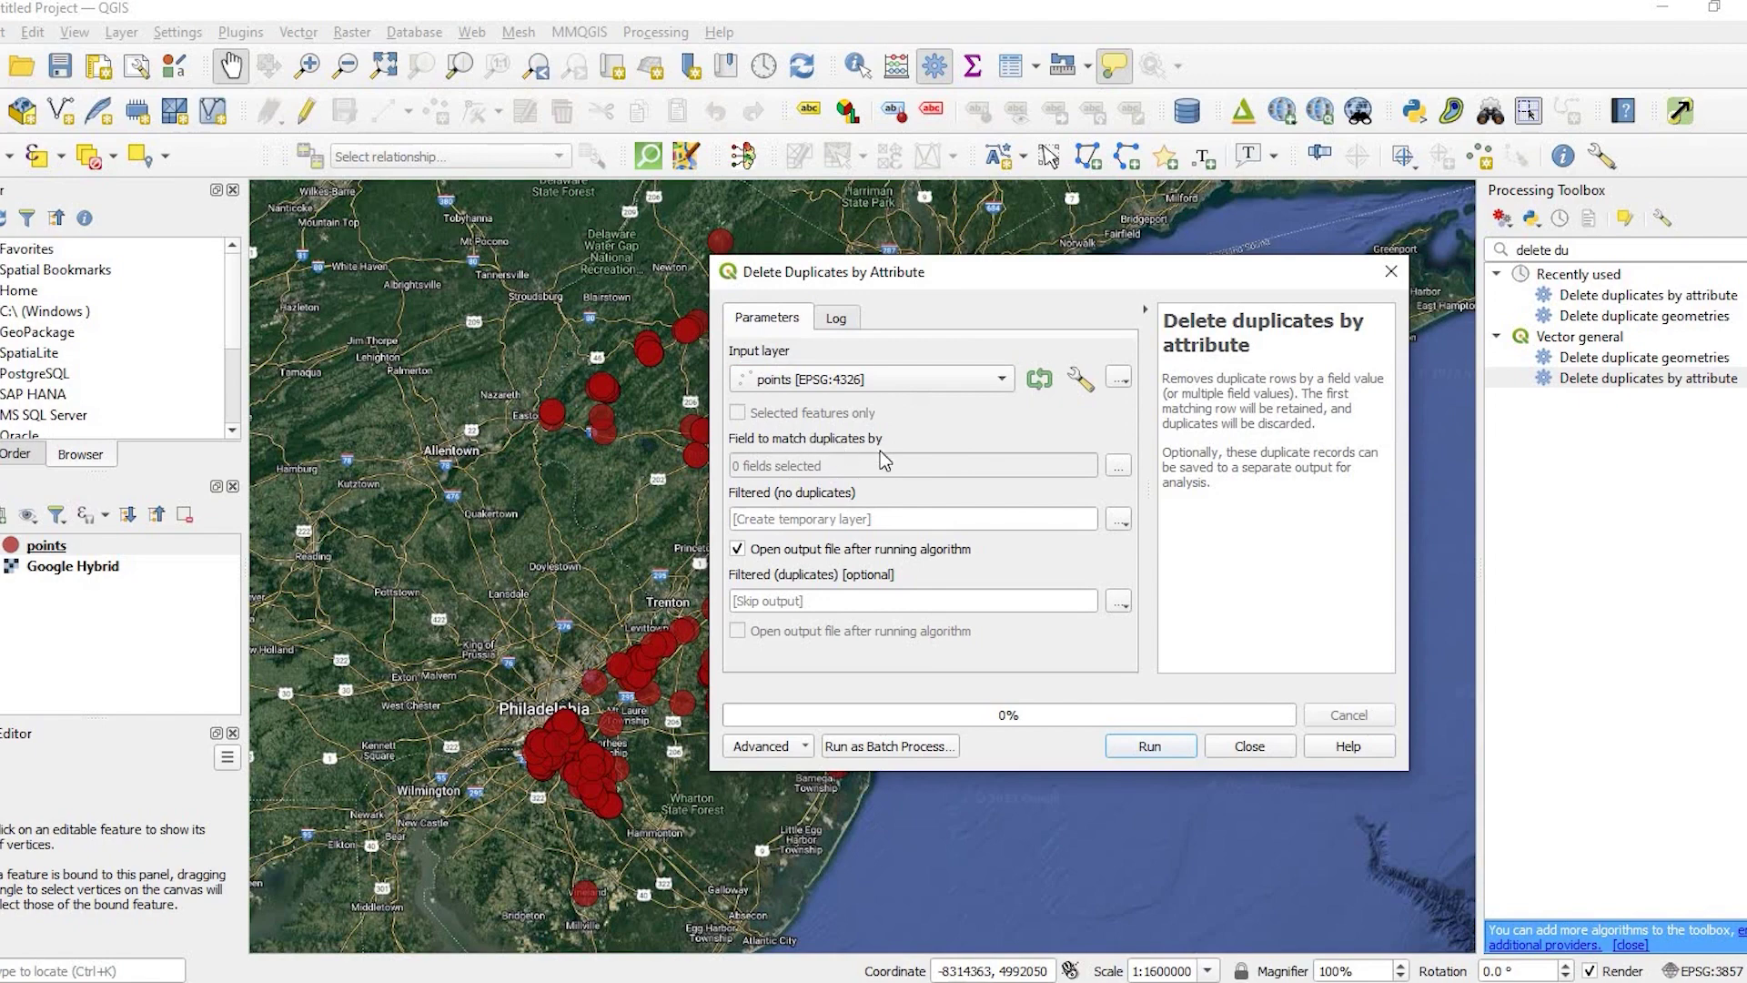
click(1118, 467)
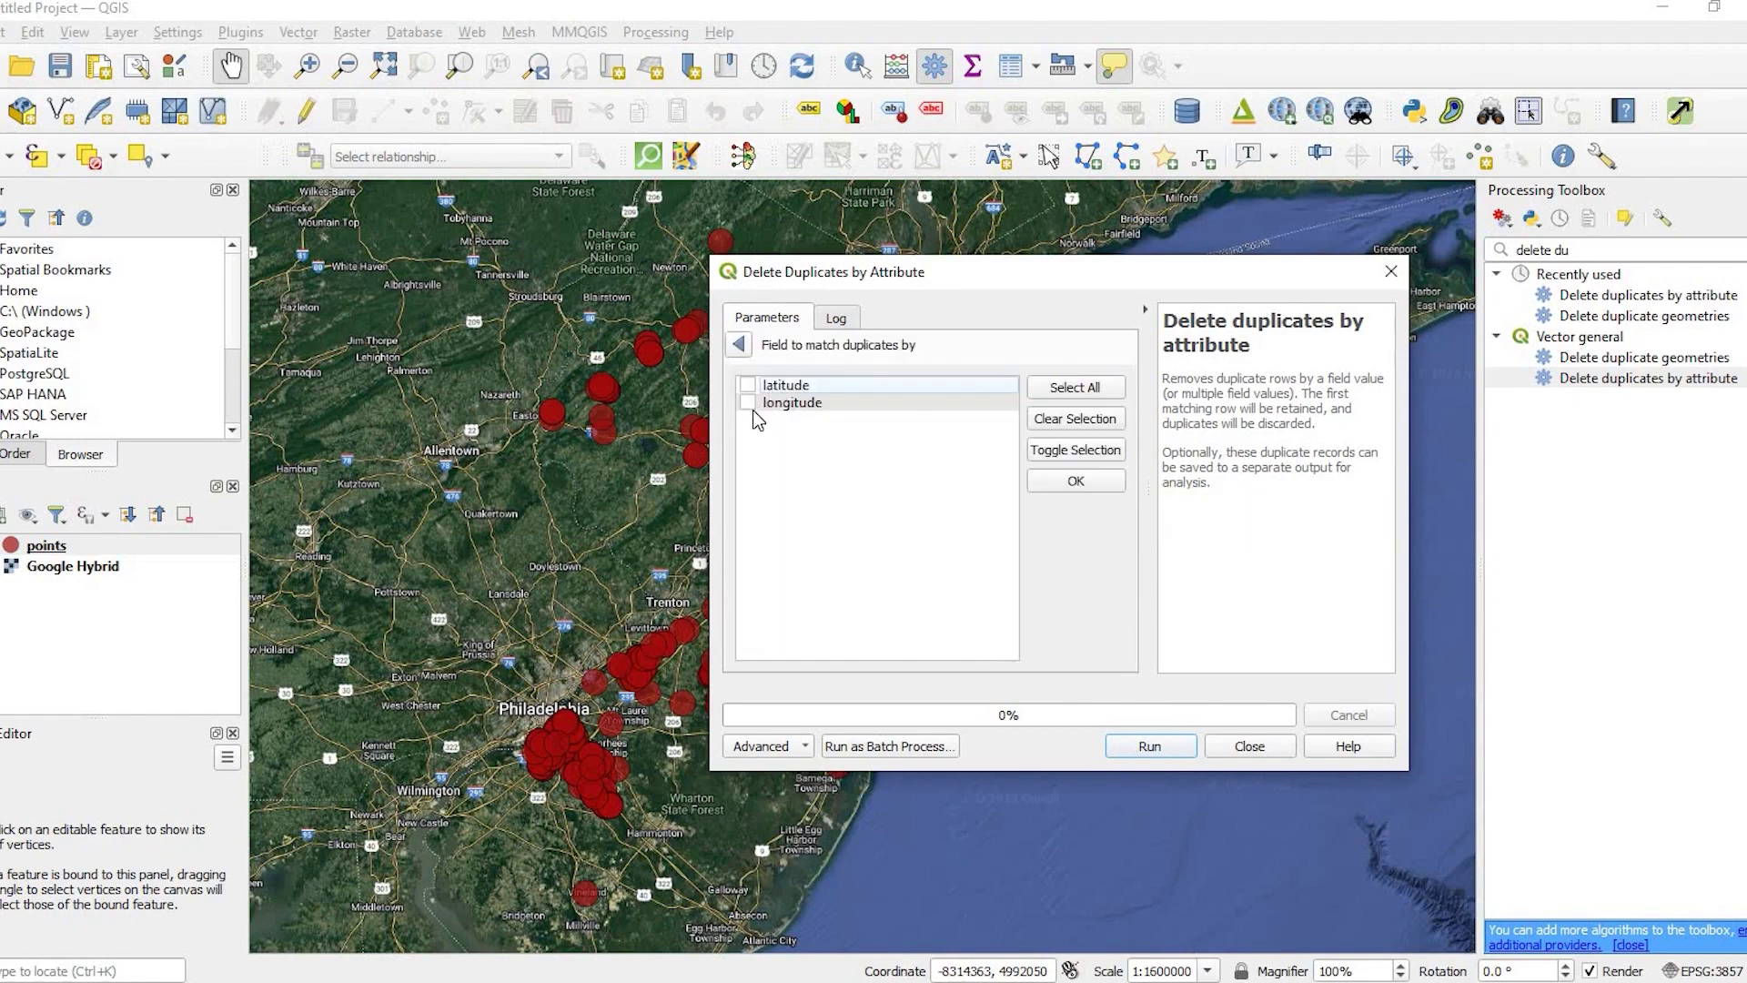
click(751, 387)
click(752, 406)
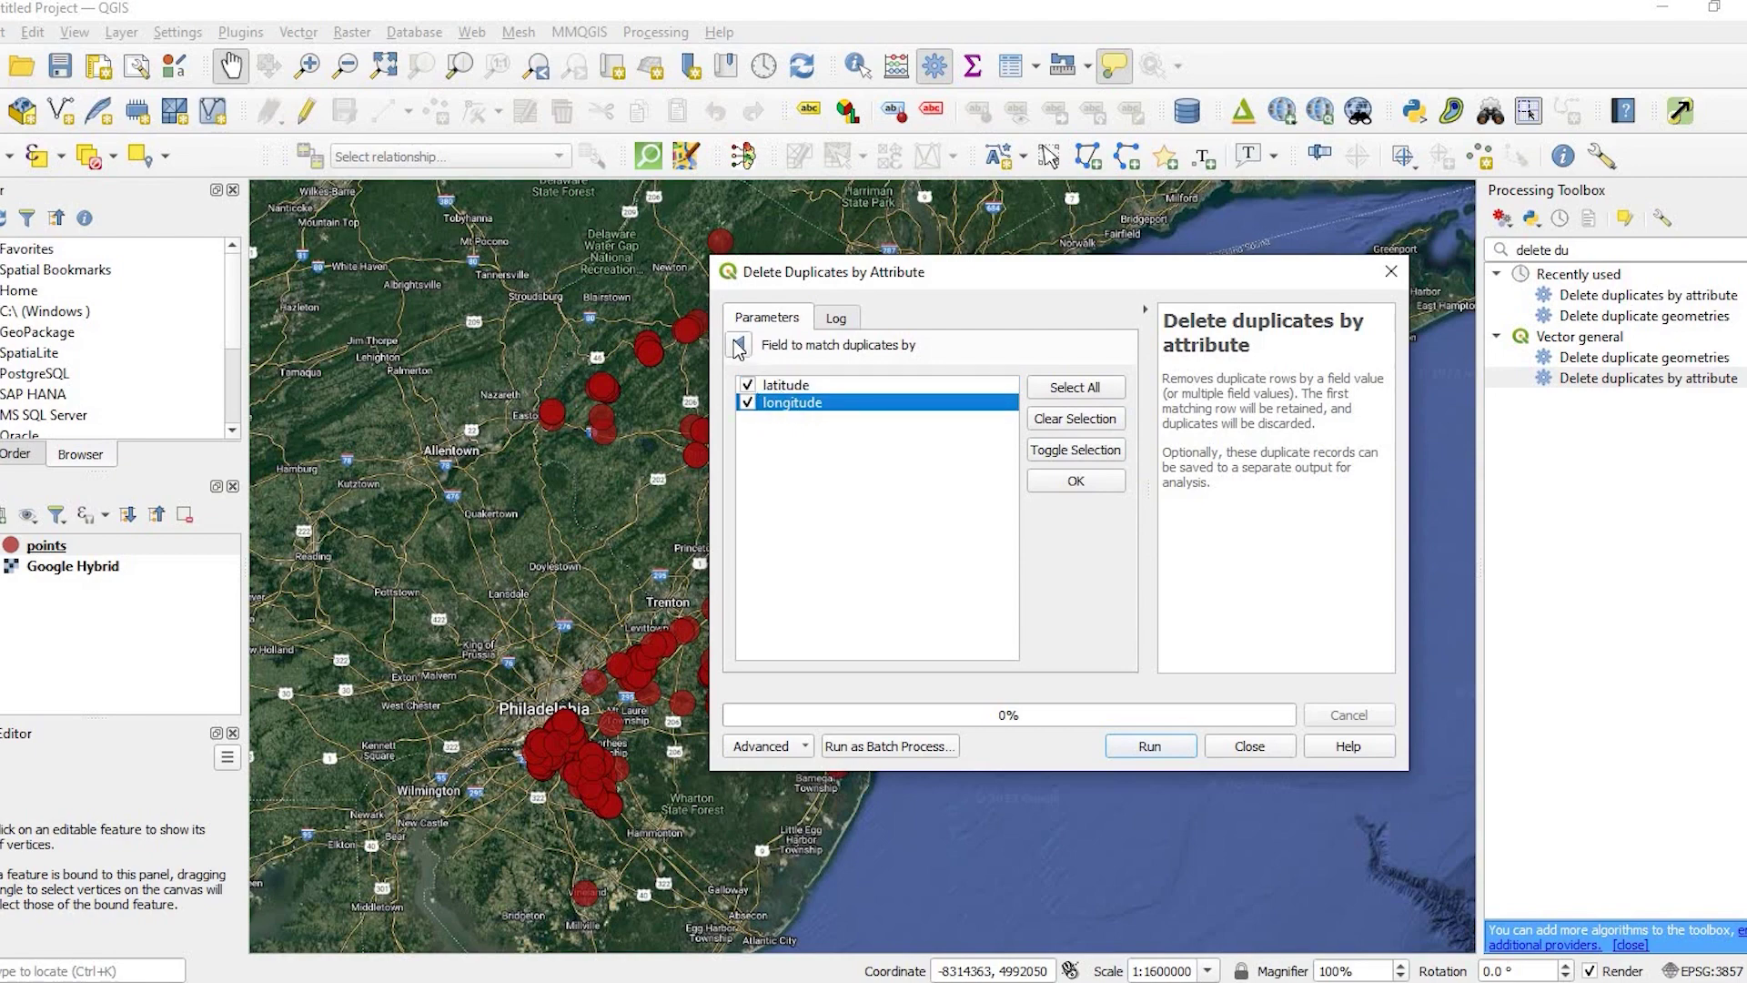
key(Escape)
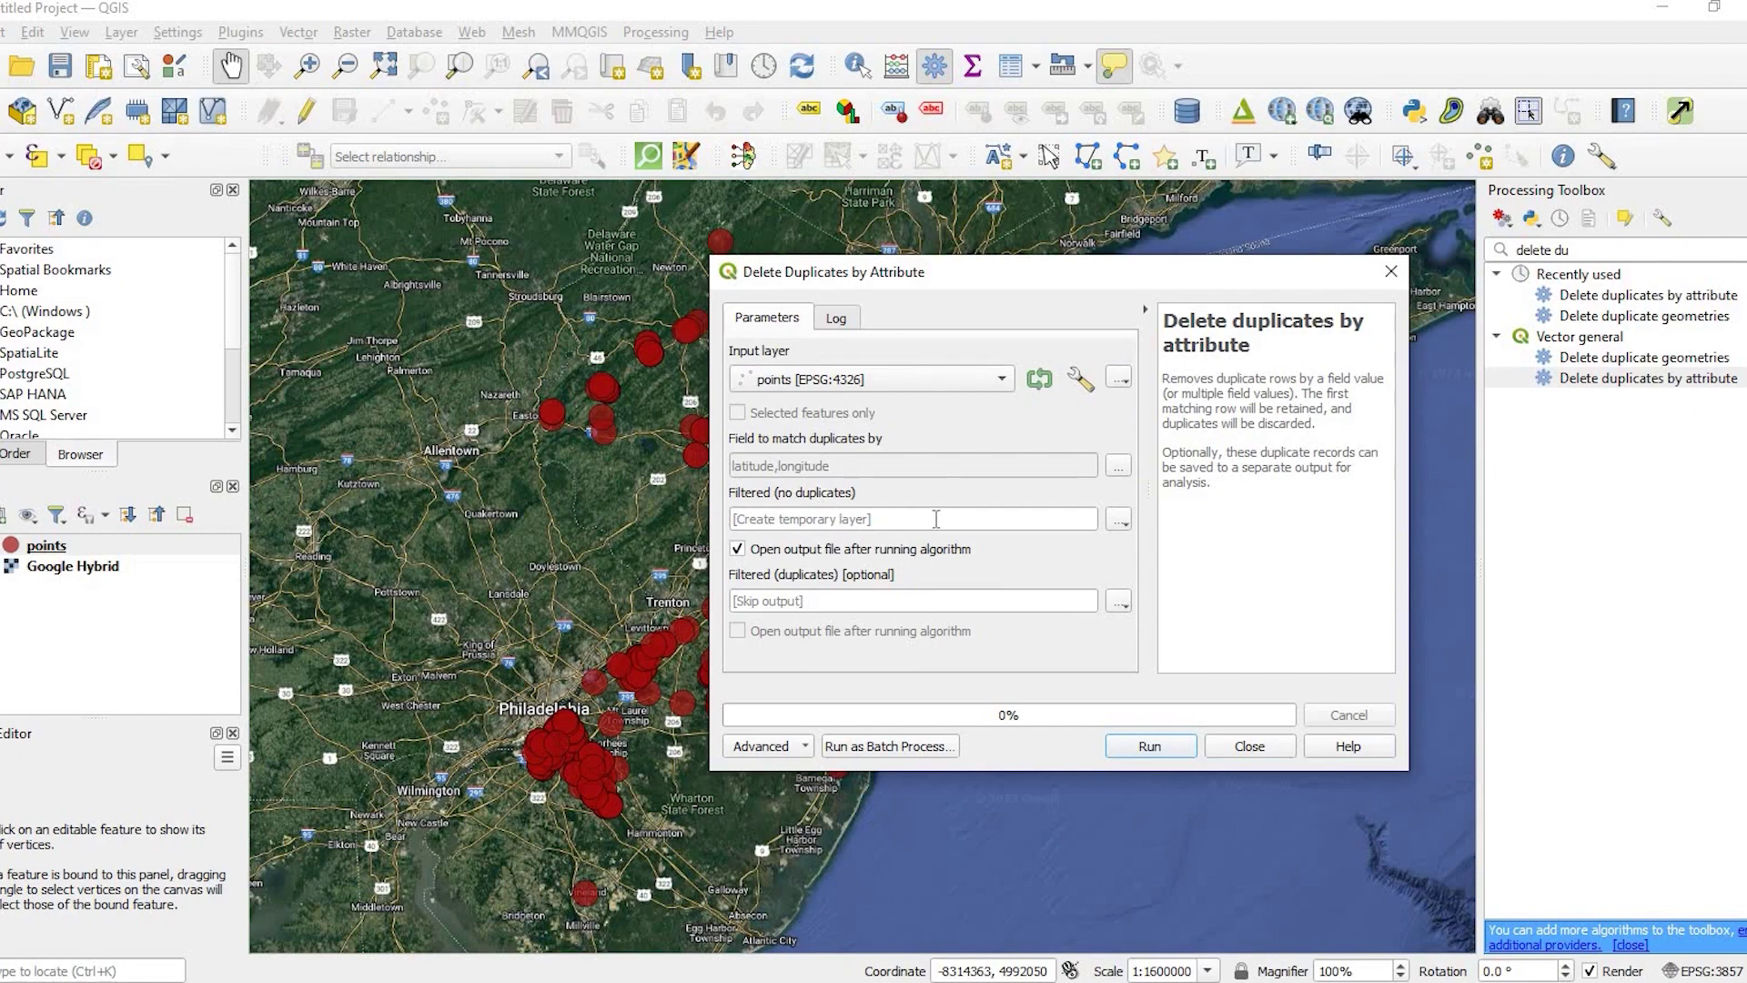
click(1119, 522)
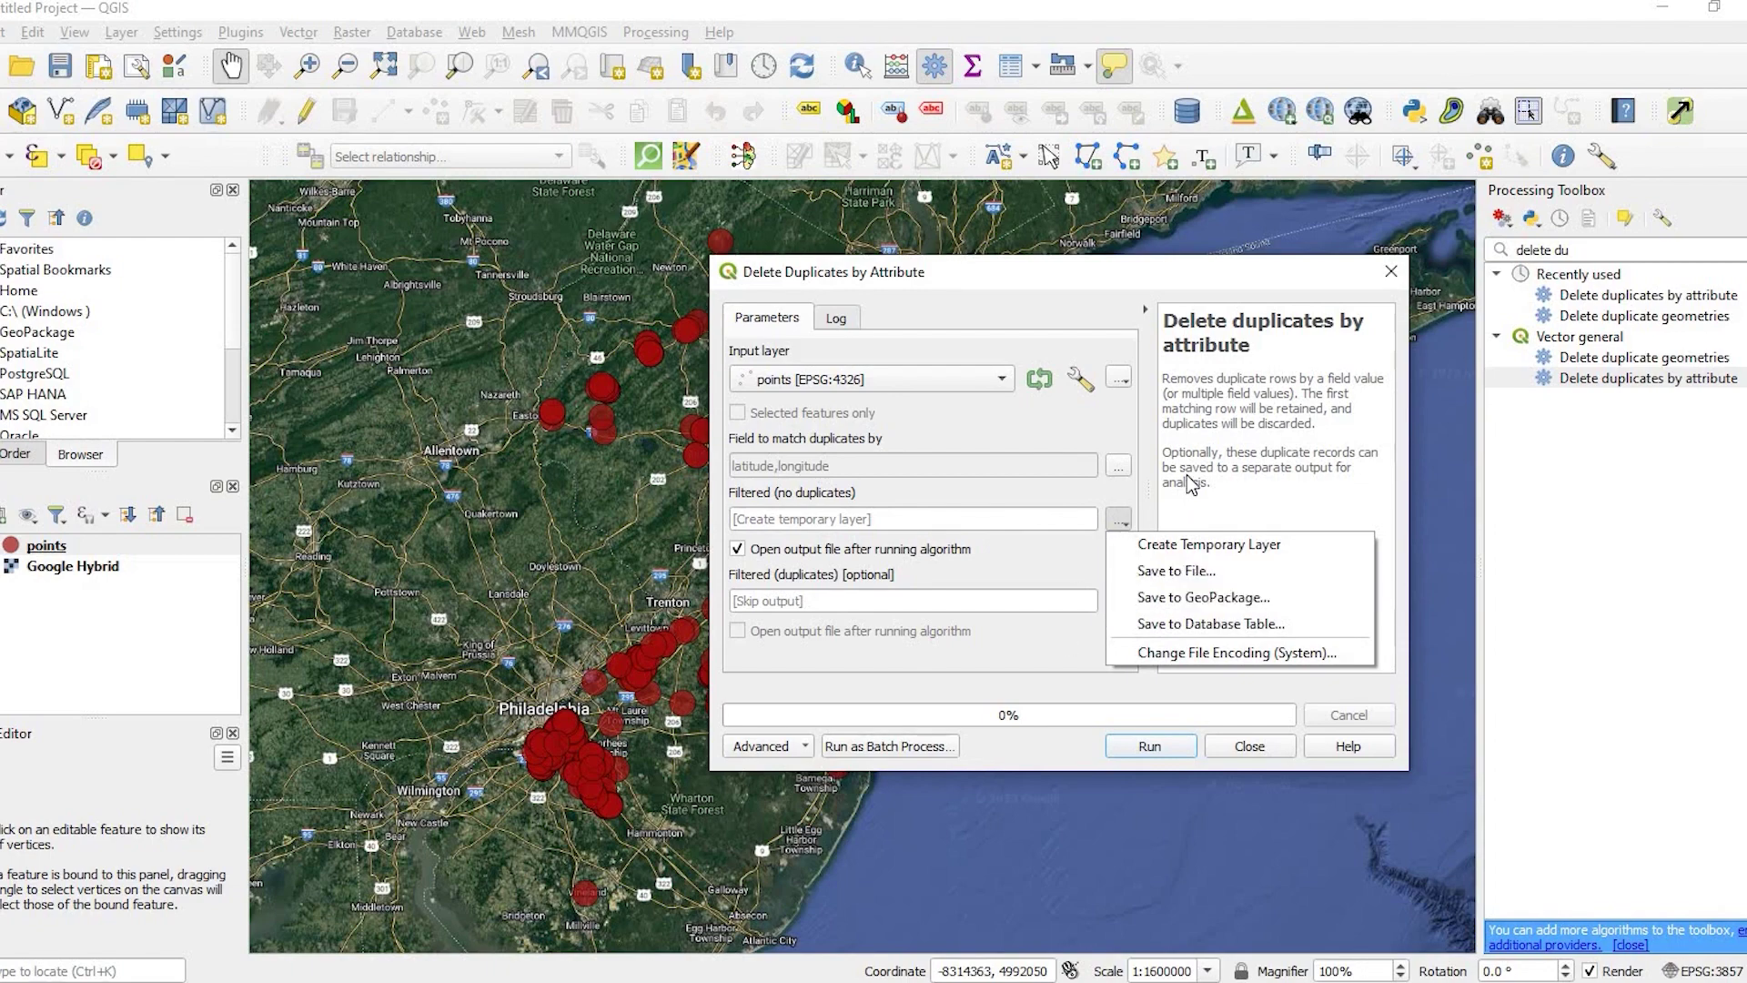
click(1154, 501)
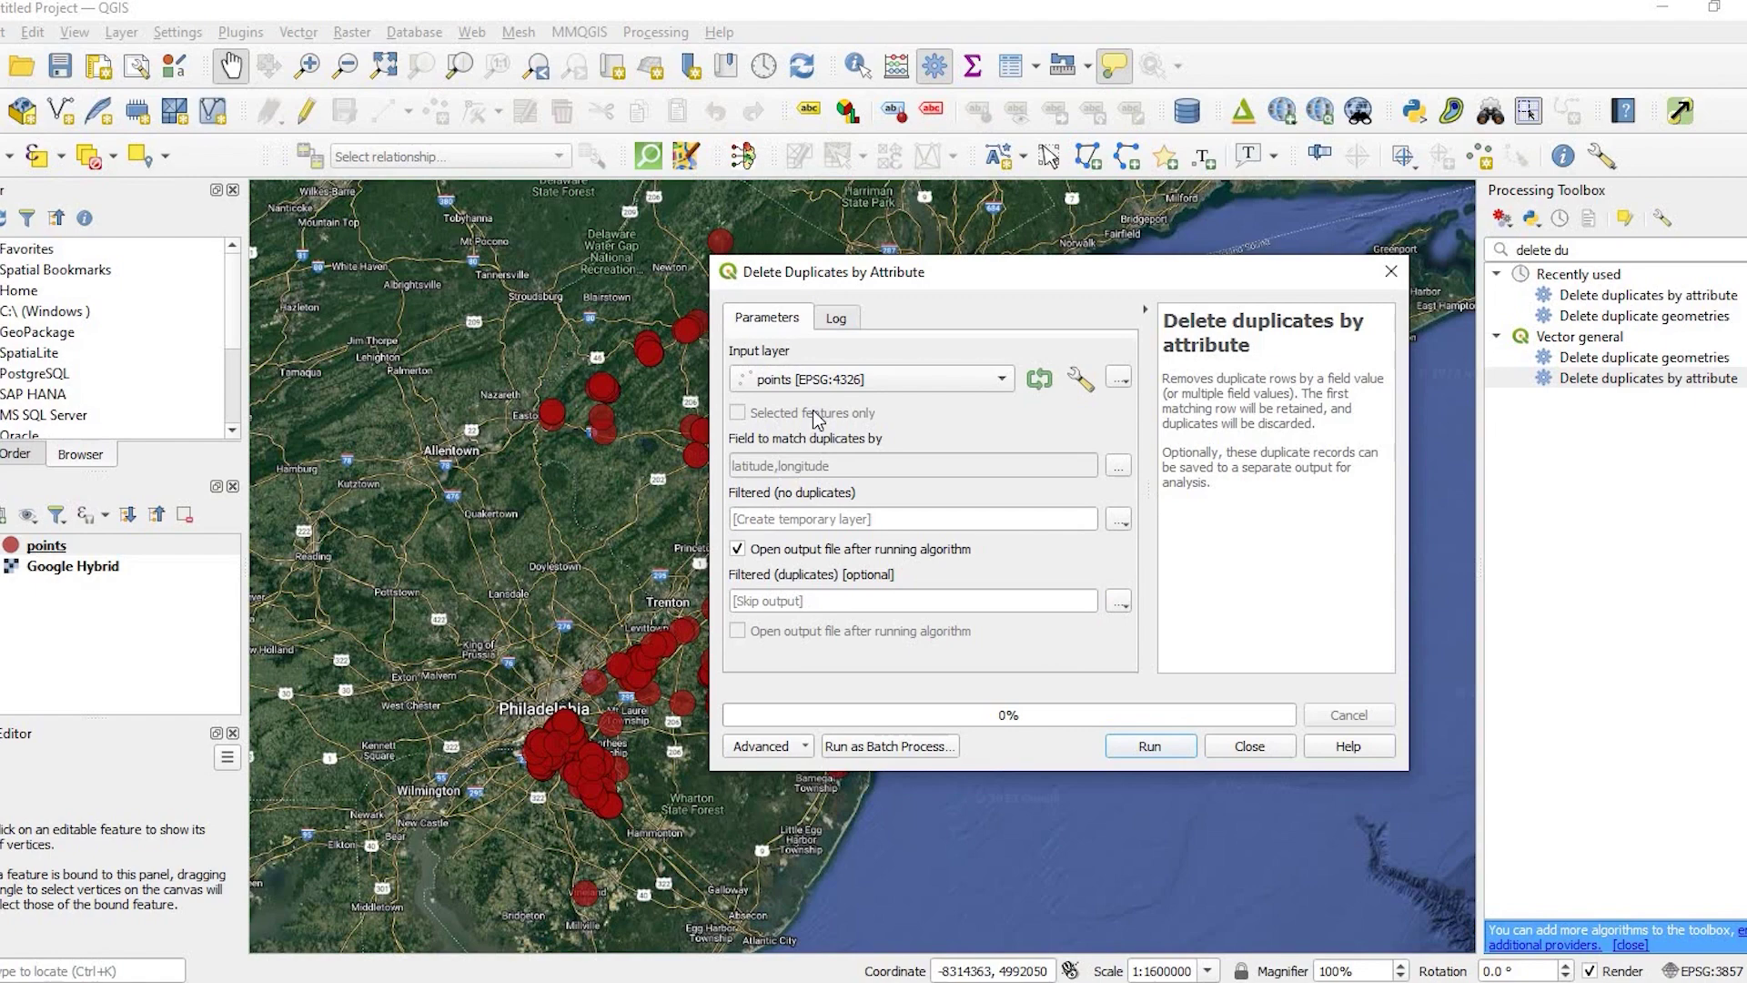
click(1165, 745)
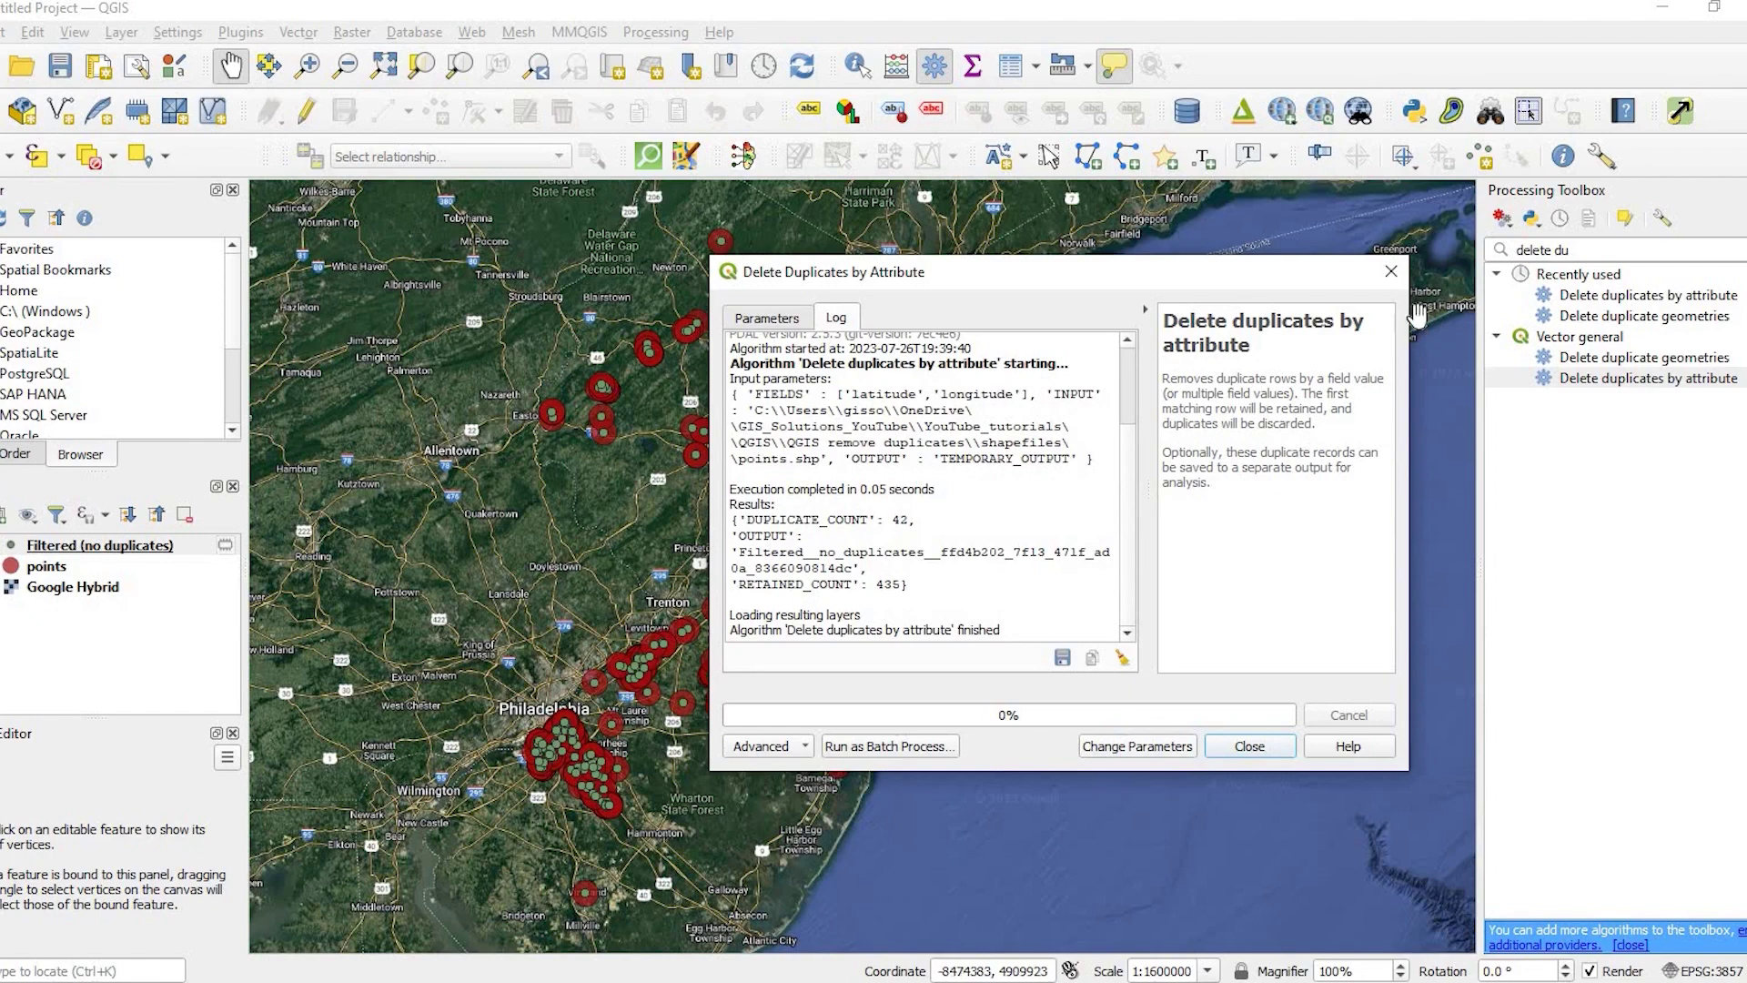
- Check that the Filtered (no duplicates) attribute table lists 435 features, then close it
click(1390, 271)
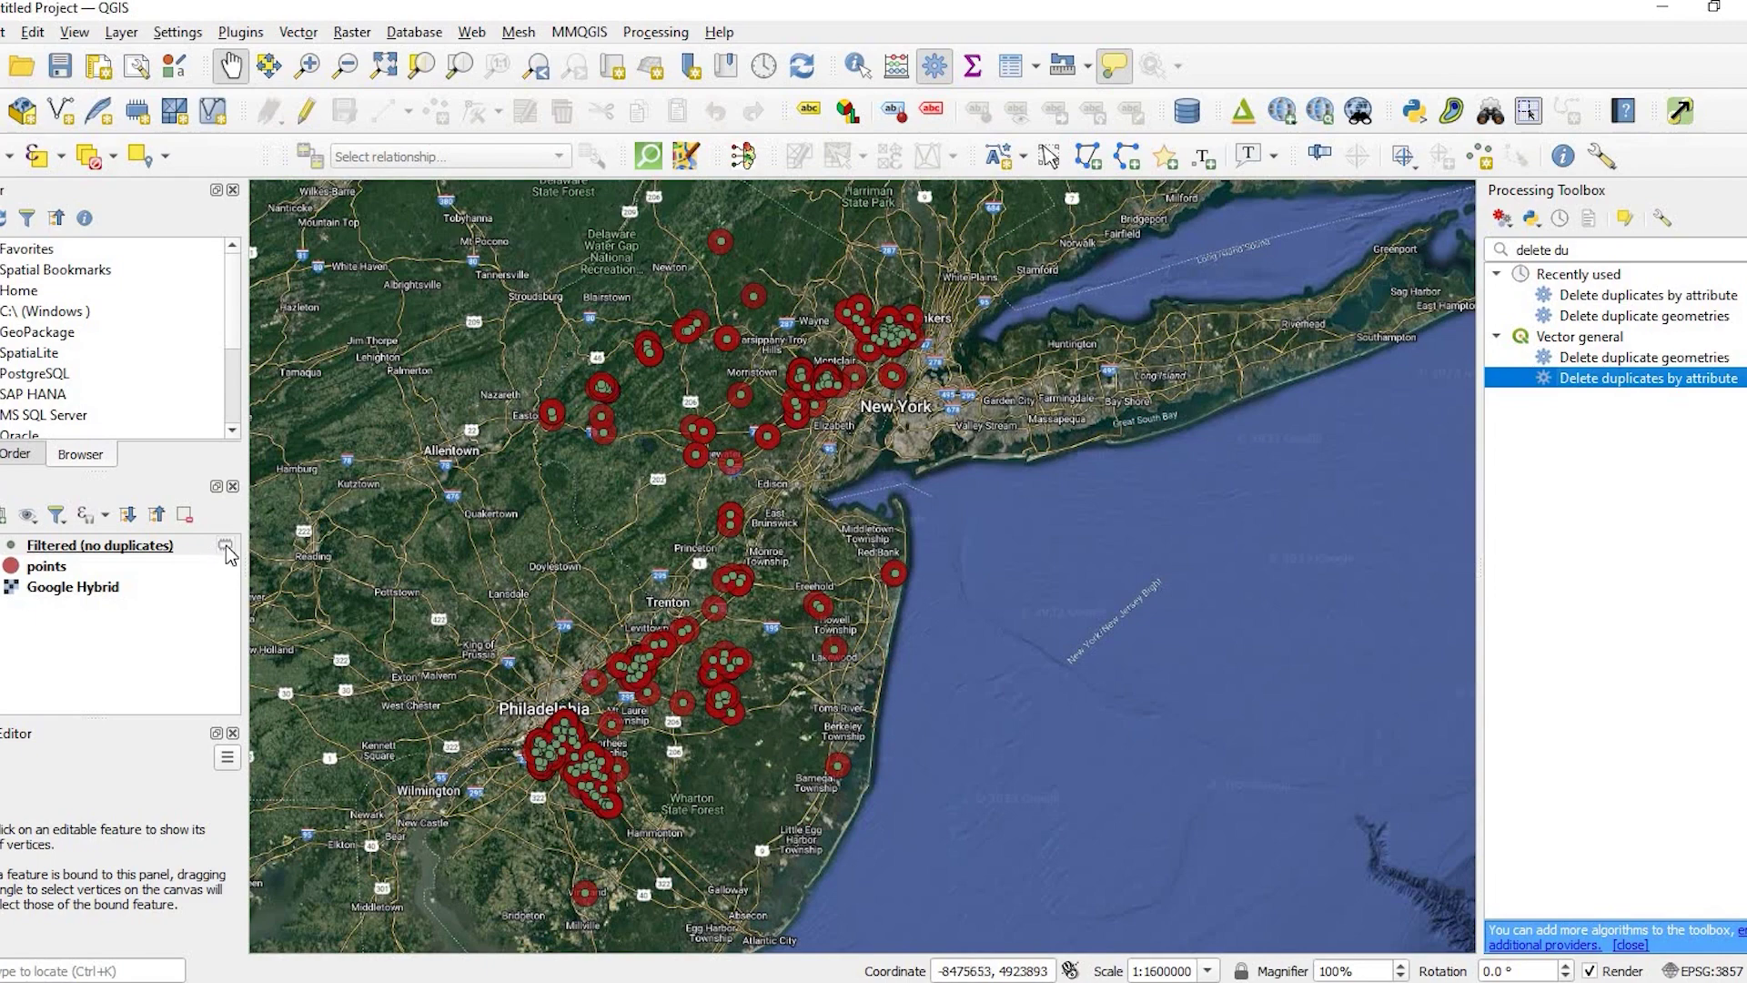
mouse_move(227, 553)
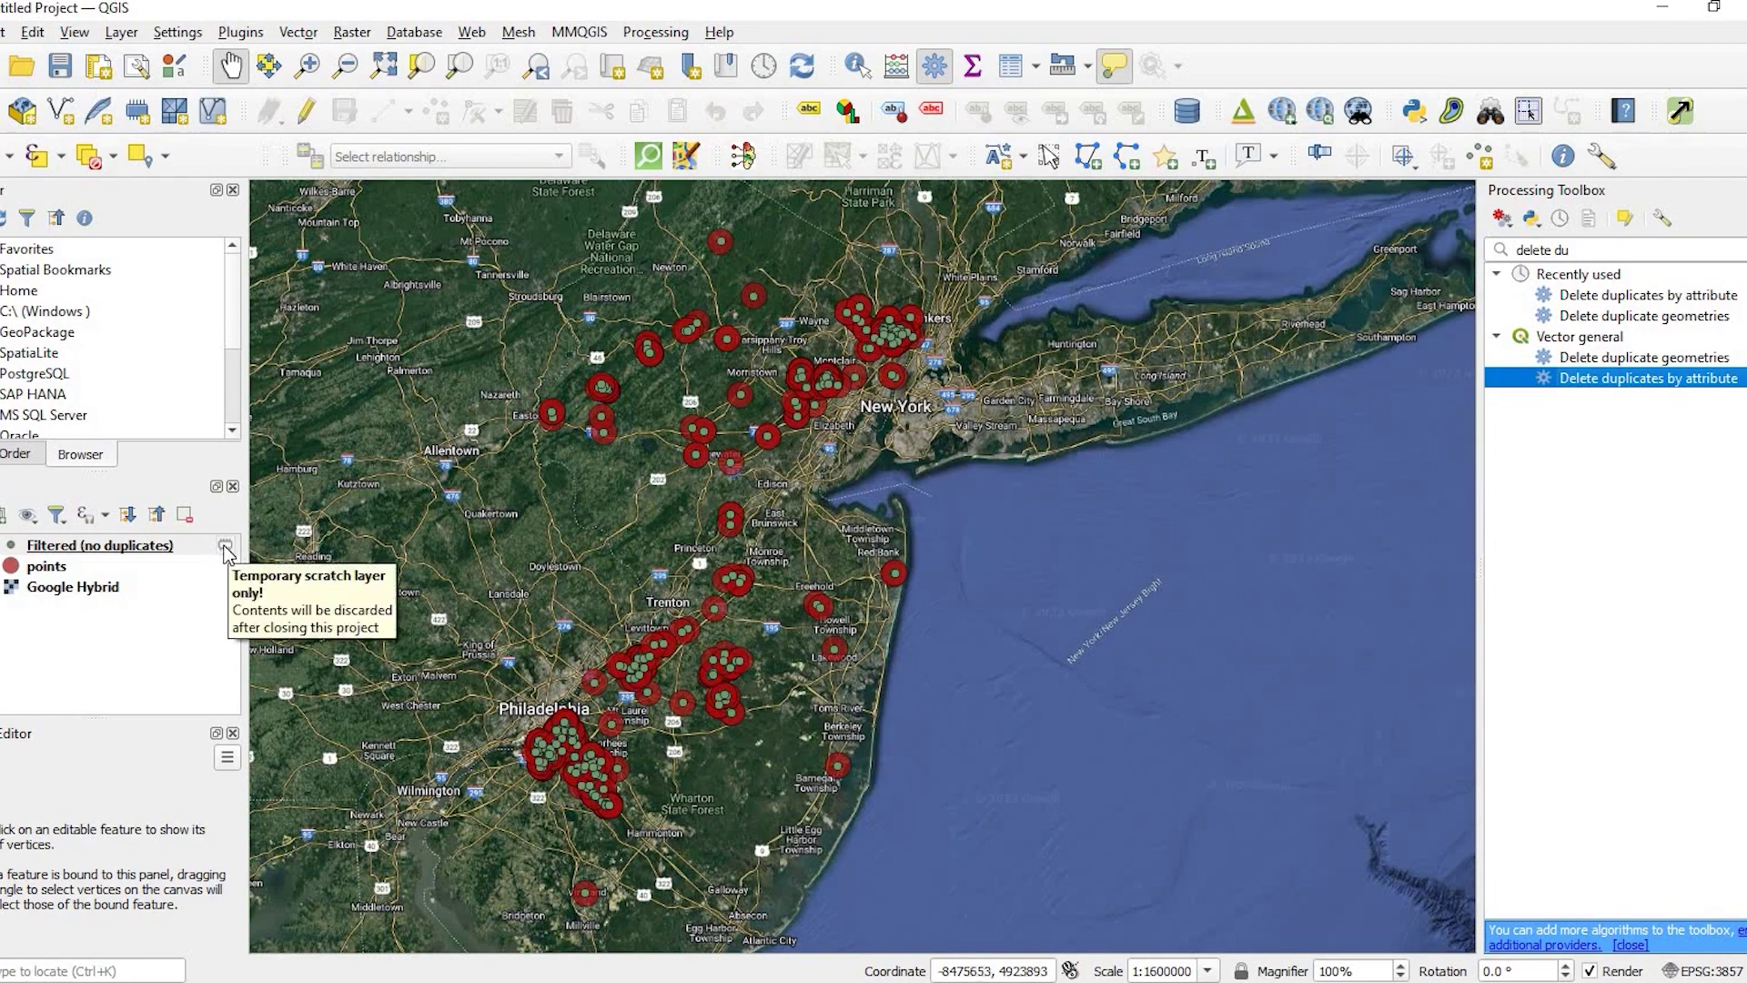
right_click(160, 551)
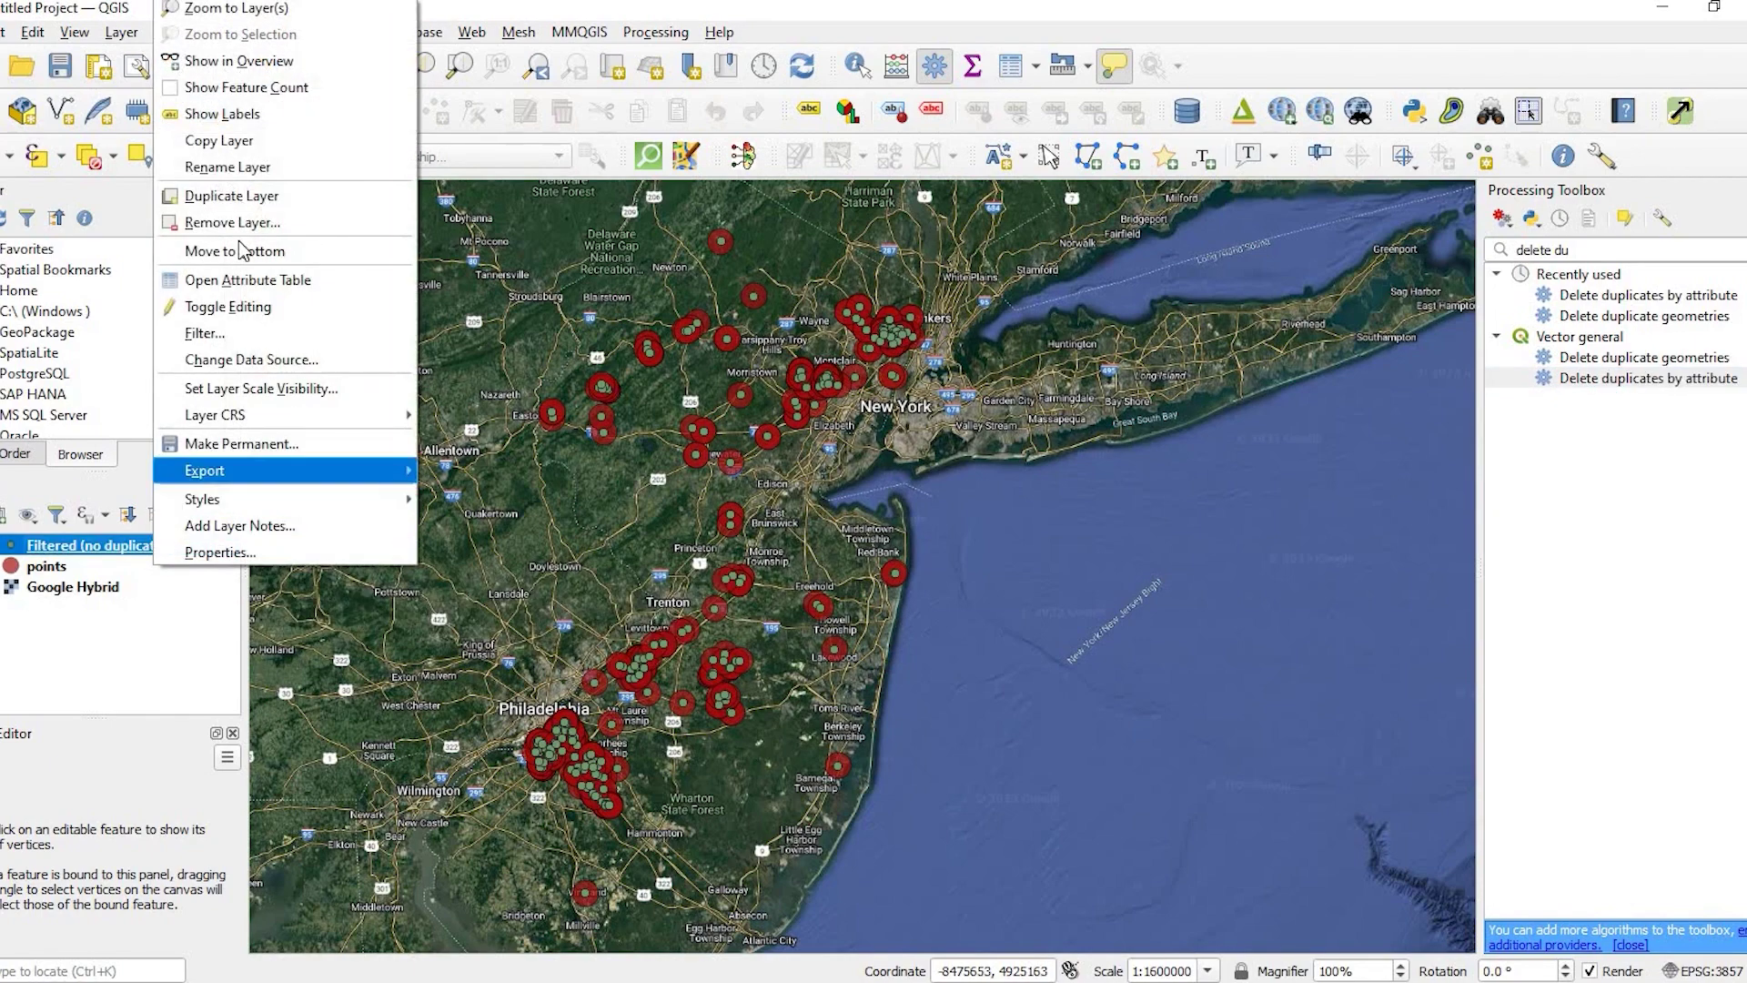
click(236, 281)
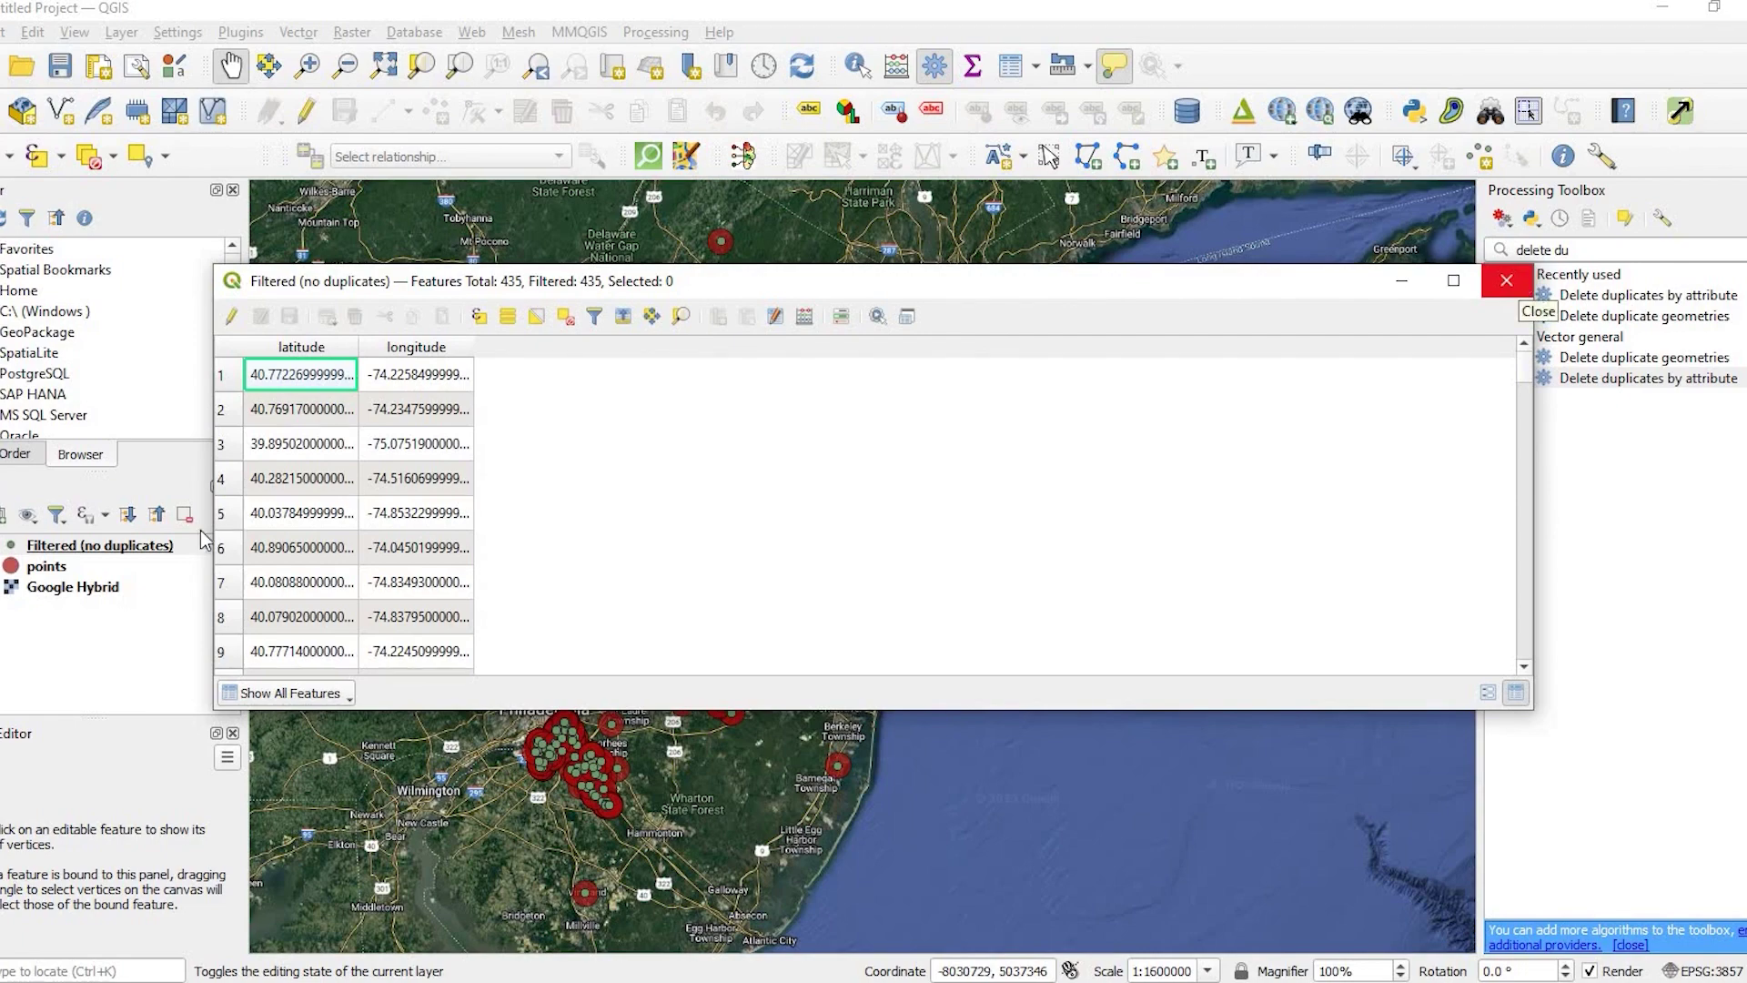
click(1510, 282)
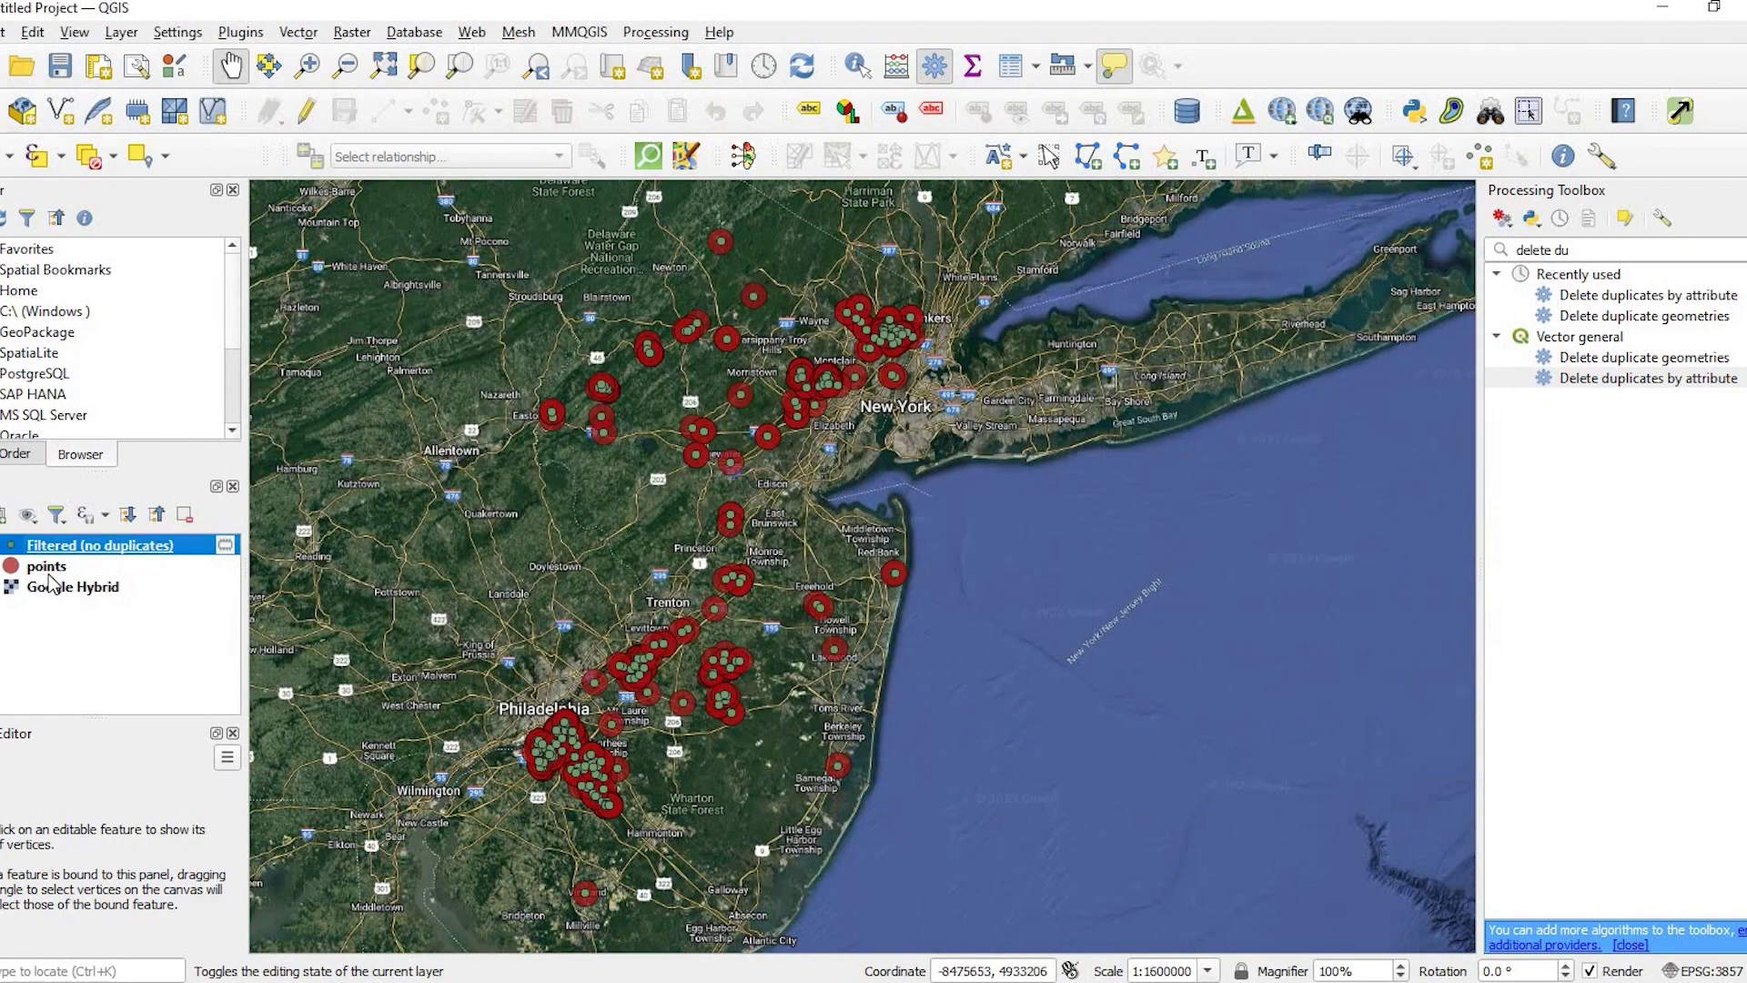
- Hide Filtered (no duplicates) and run Delete duplicate geometries on points into a temporary Cleaned layer
click(46, 568)
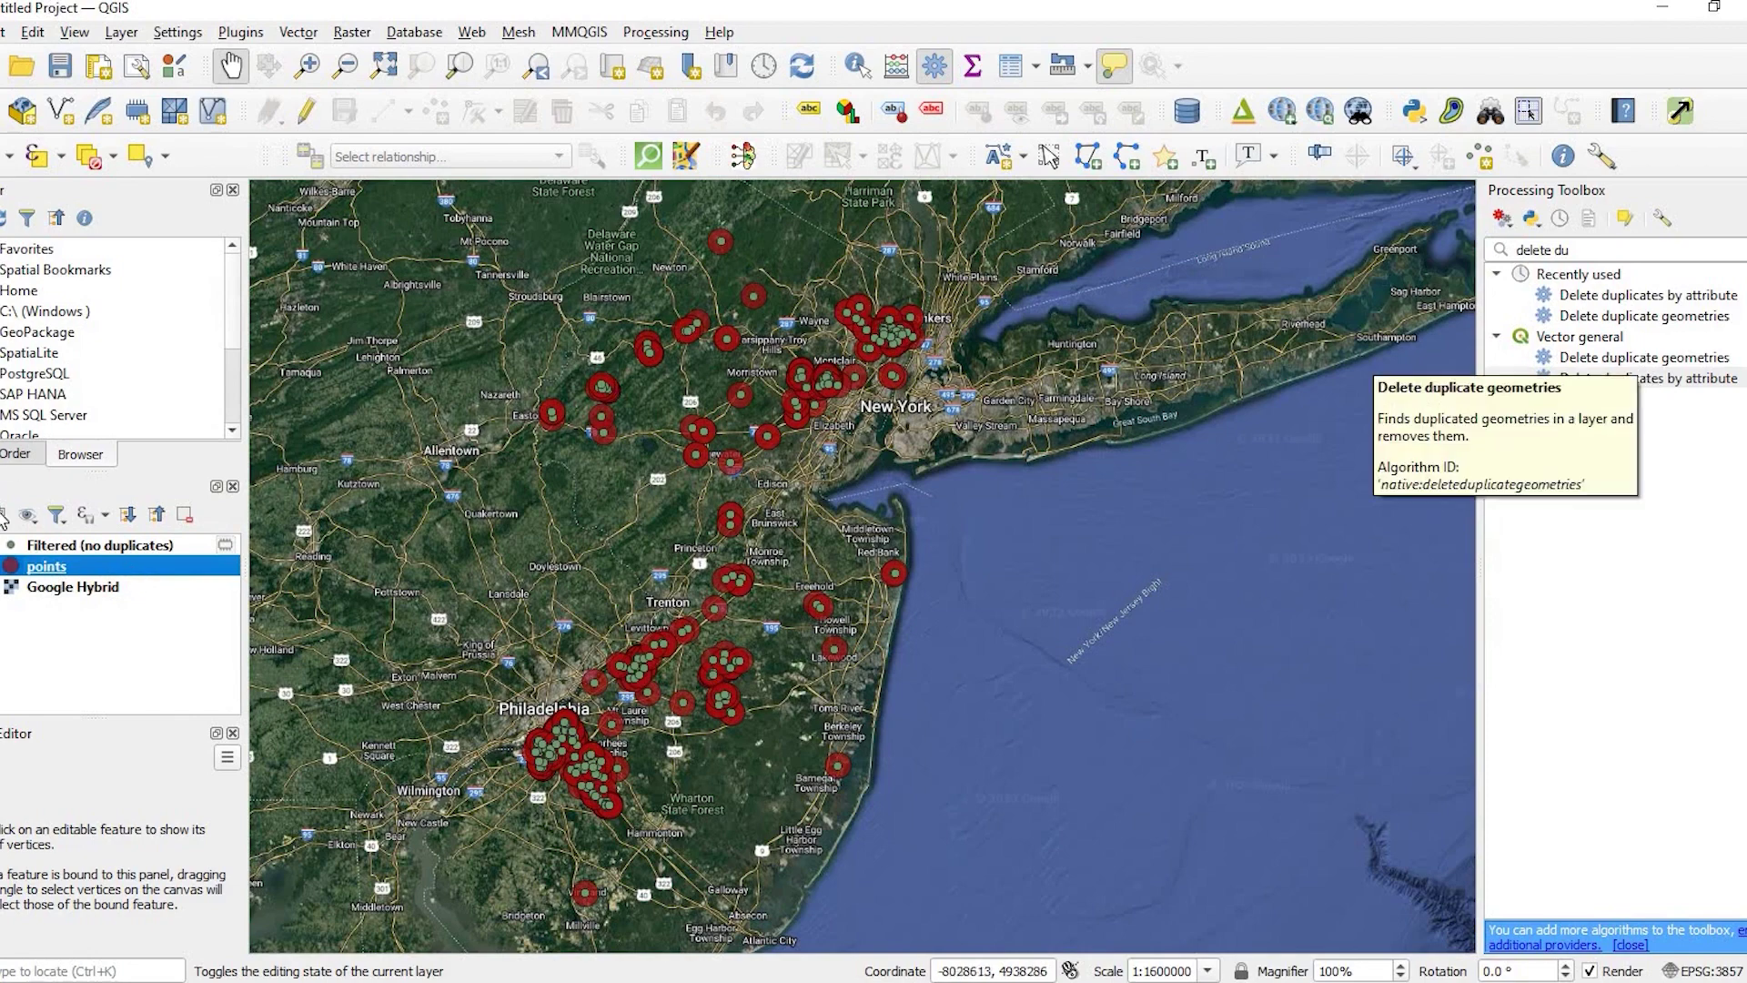
click(10, 544)
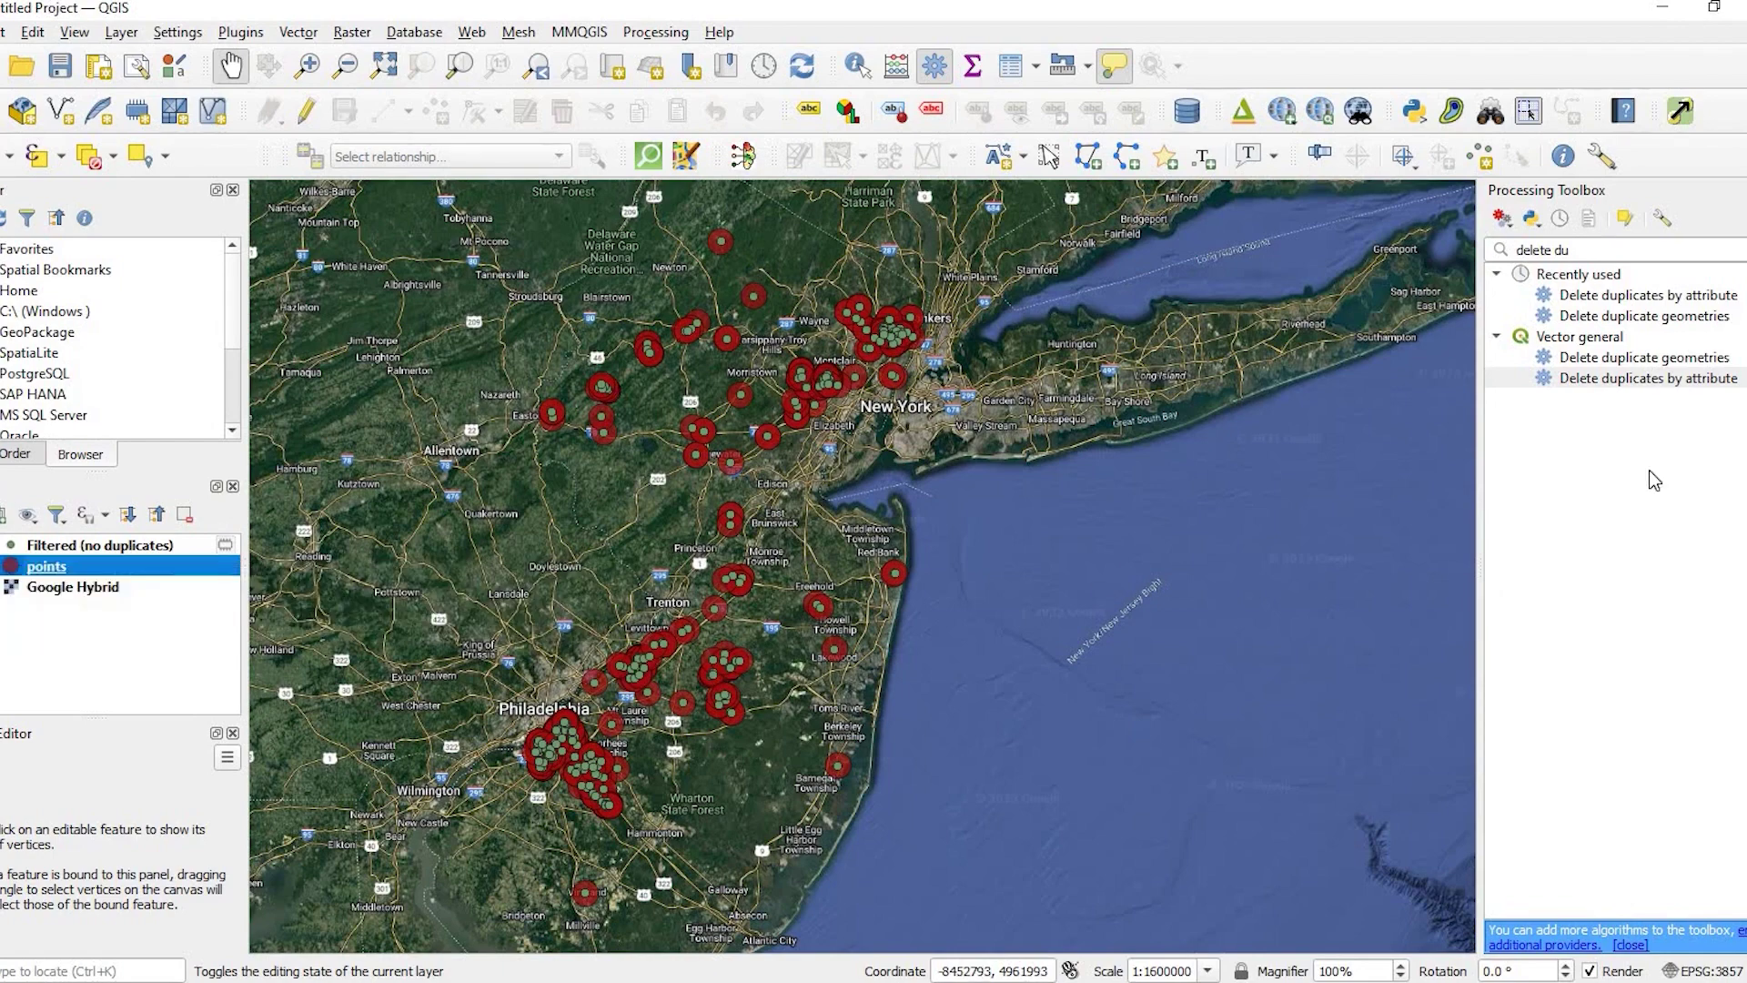
double_click(1653, 361)
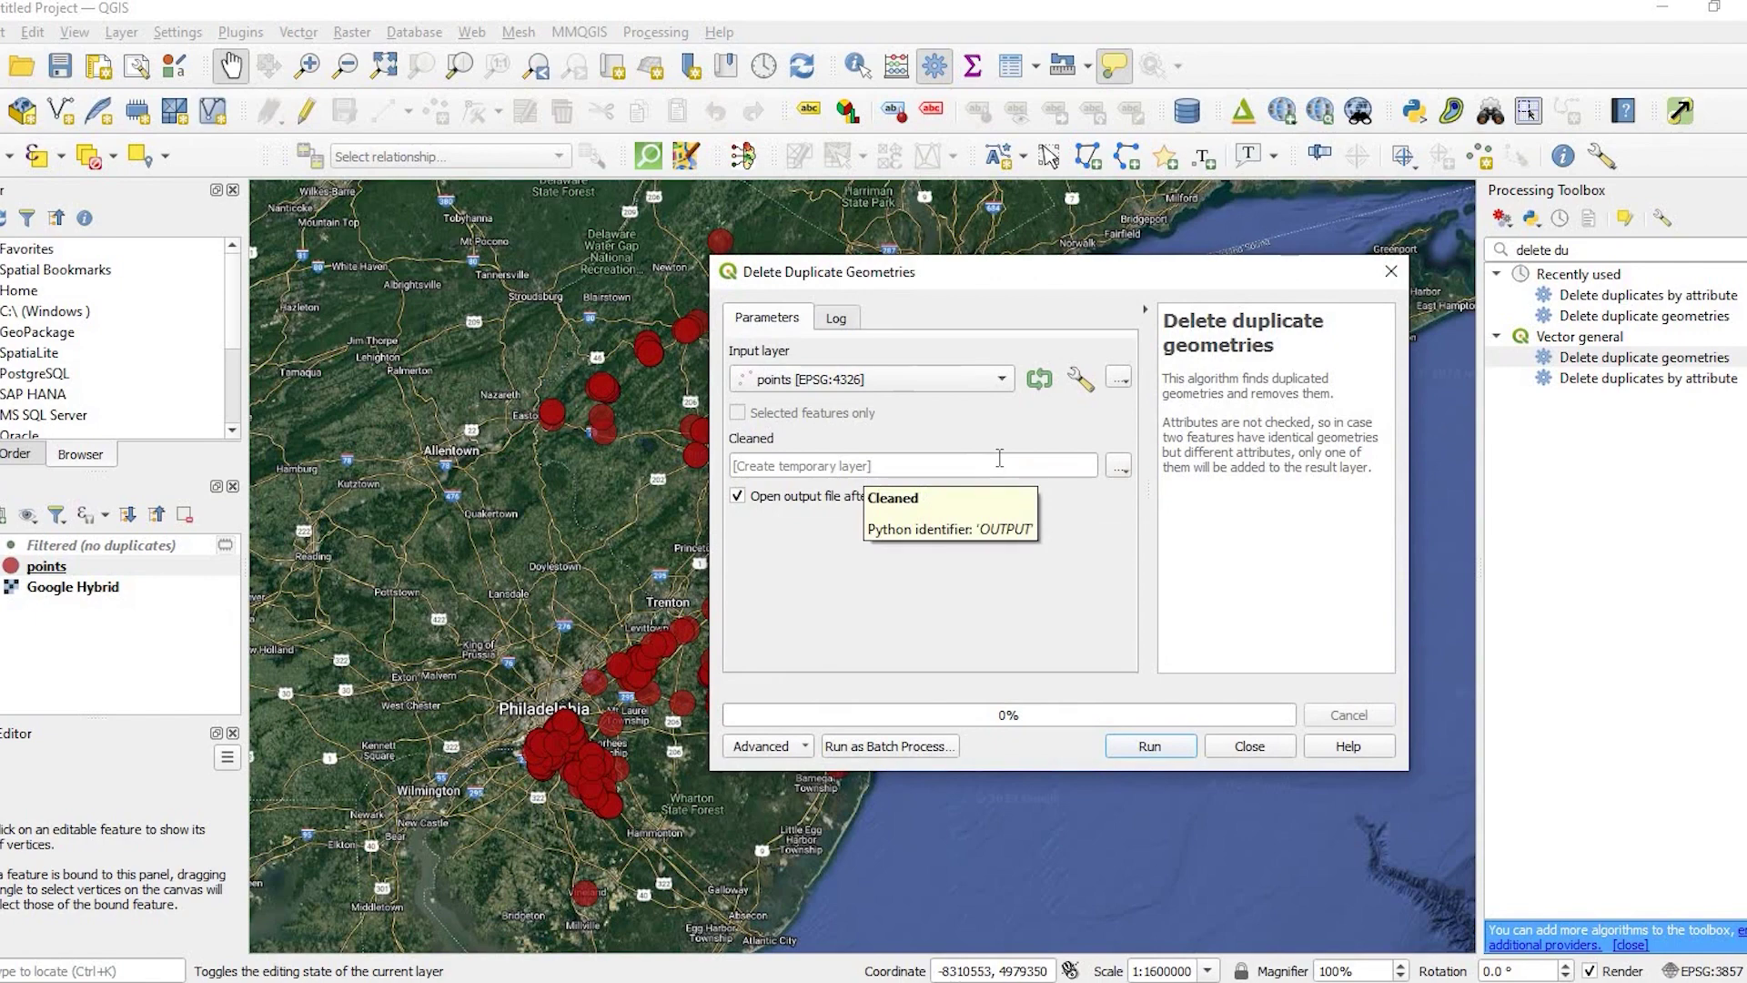
click(1119, 468)
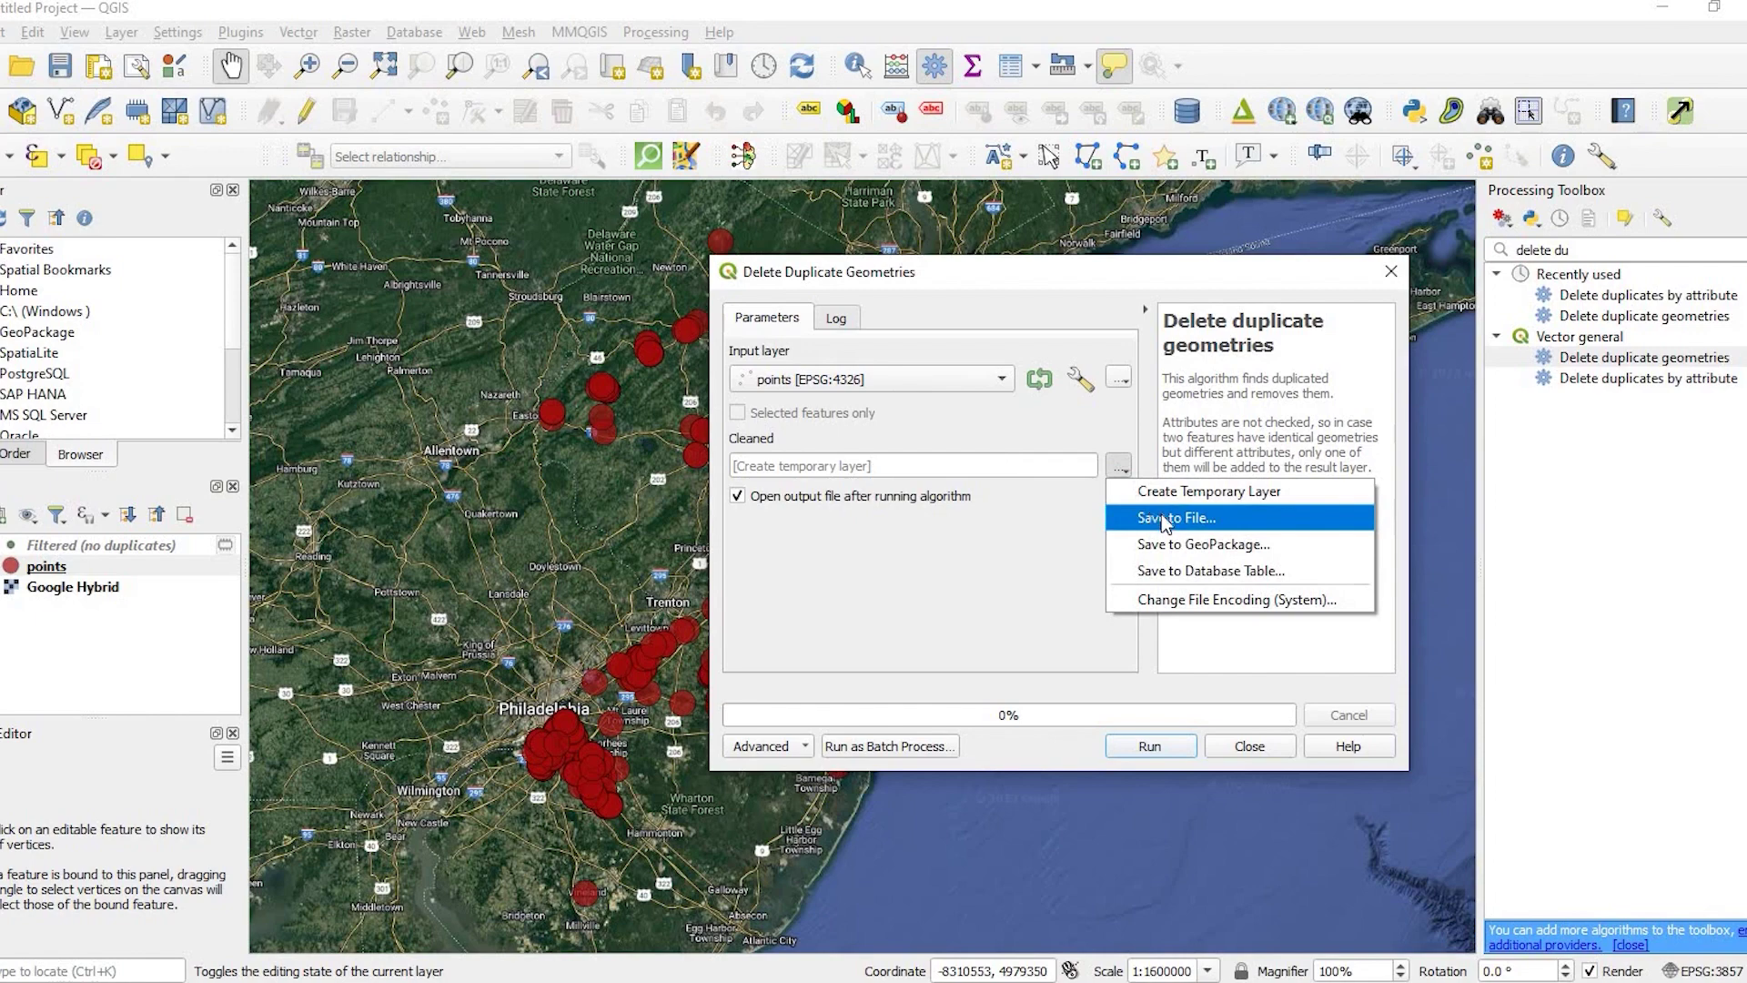
click(1209, 708)
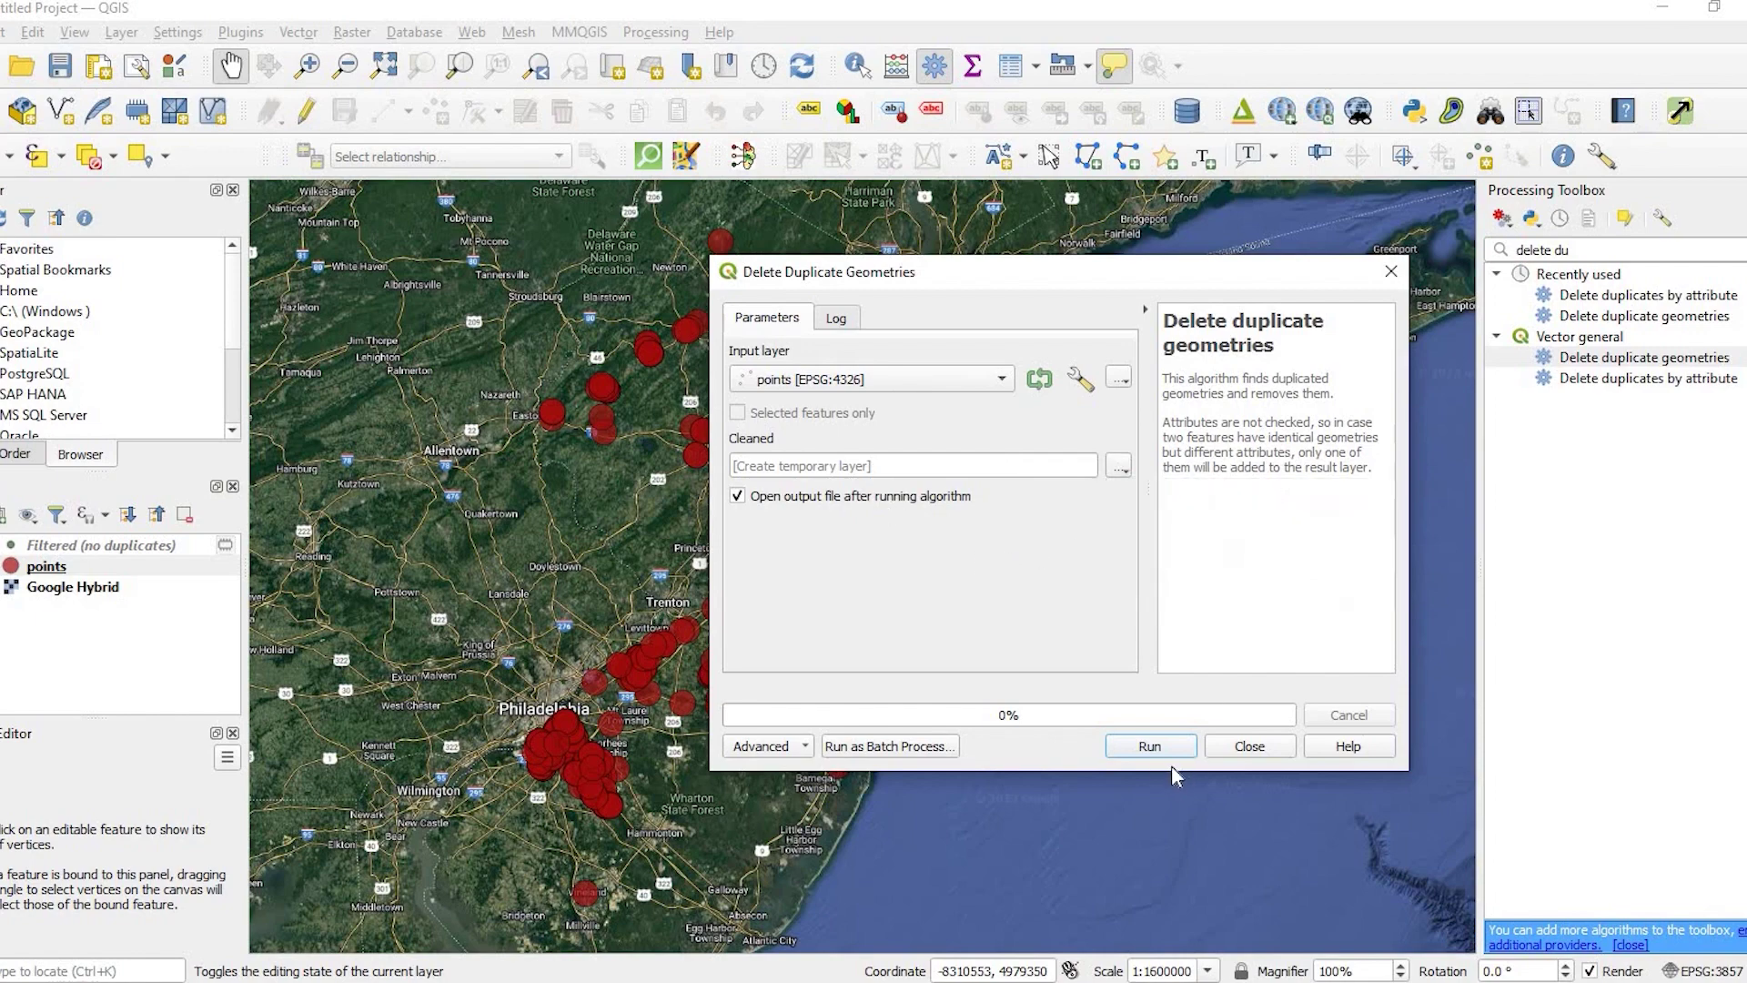
click(1161, 752)
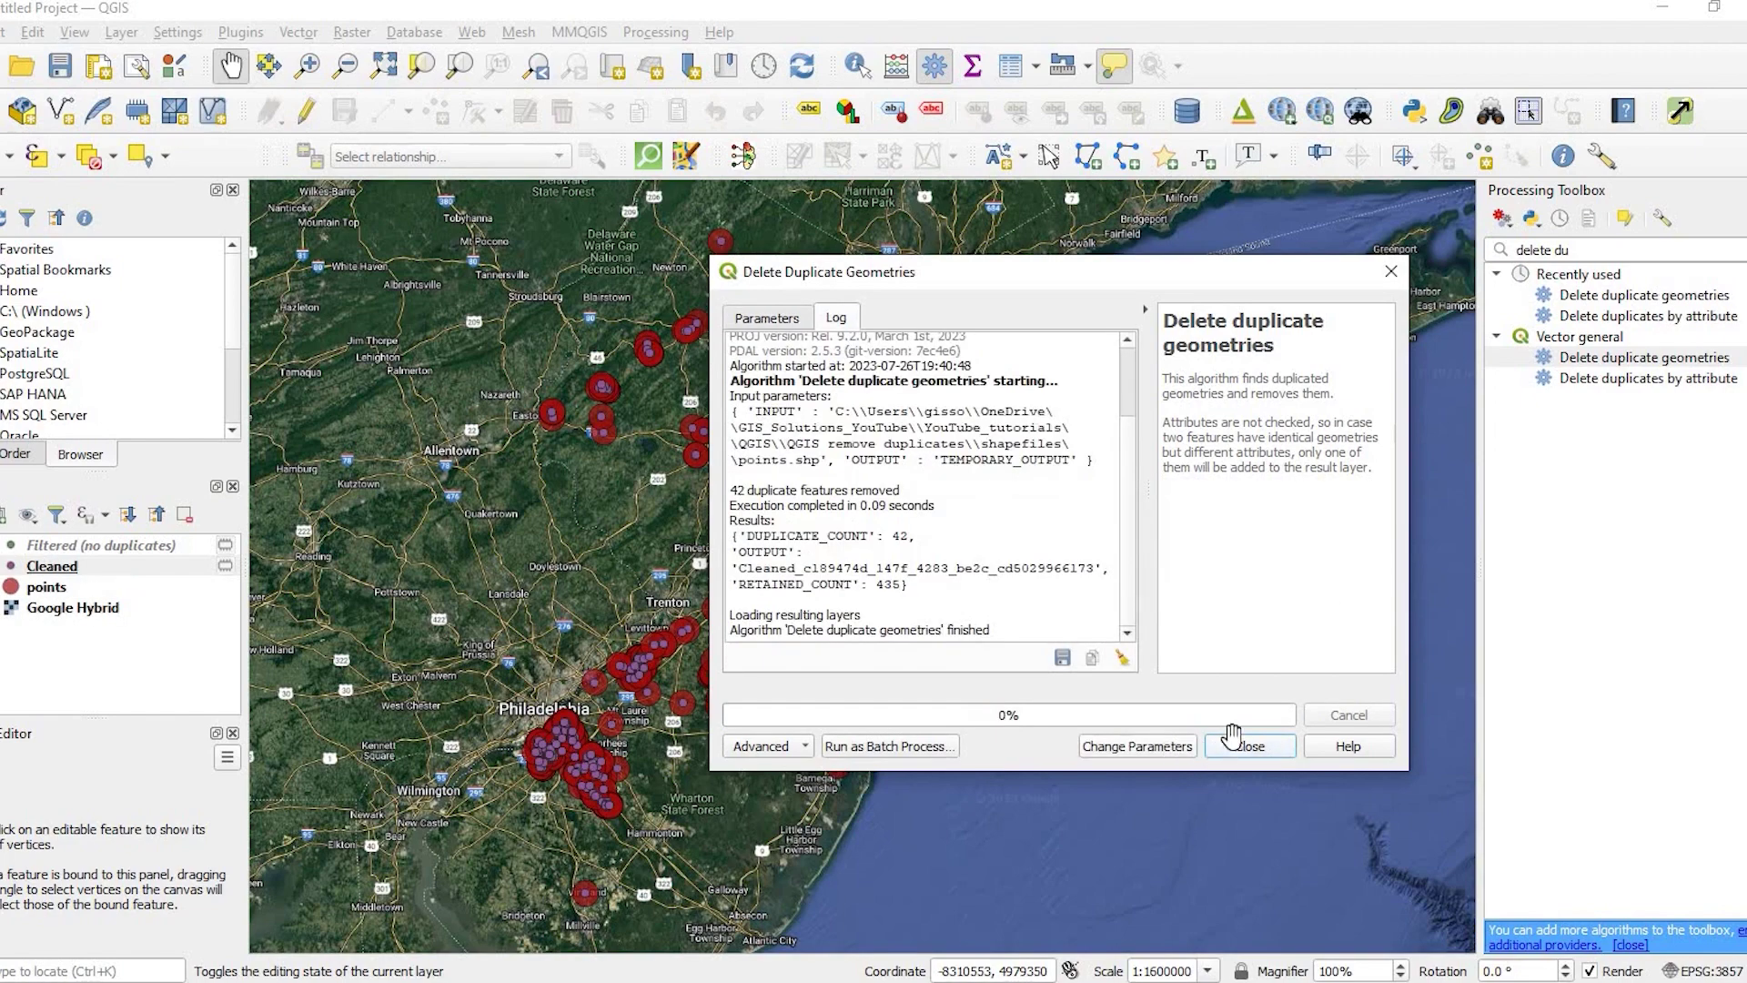
click(1246, 746)
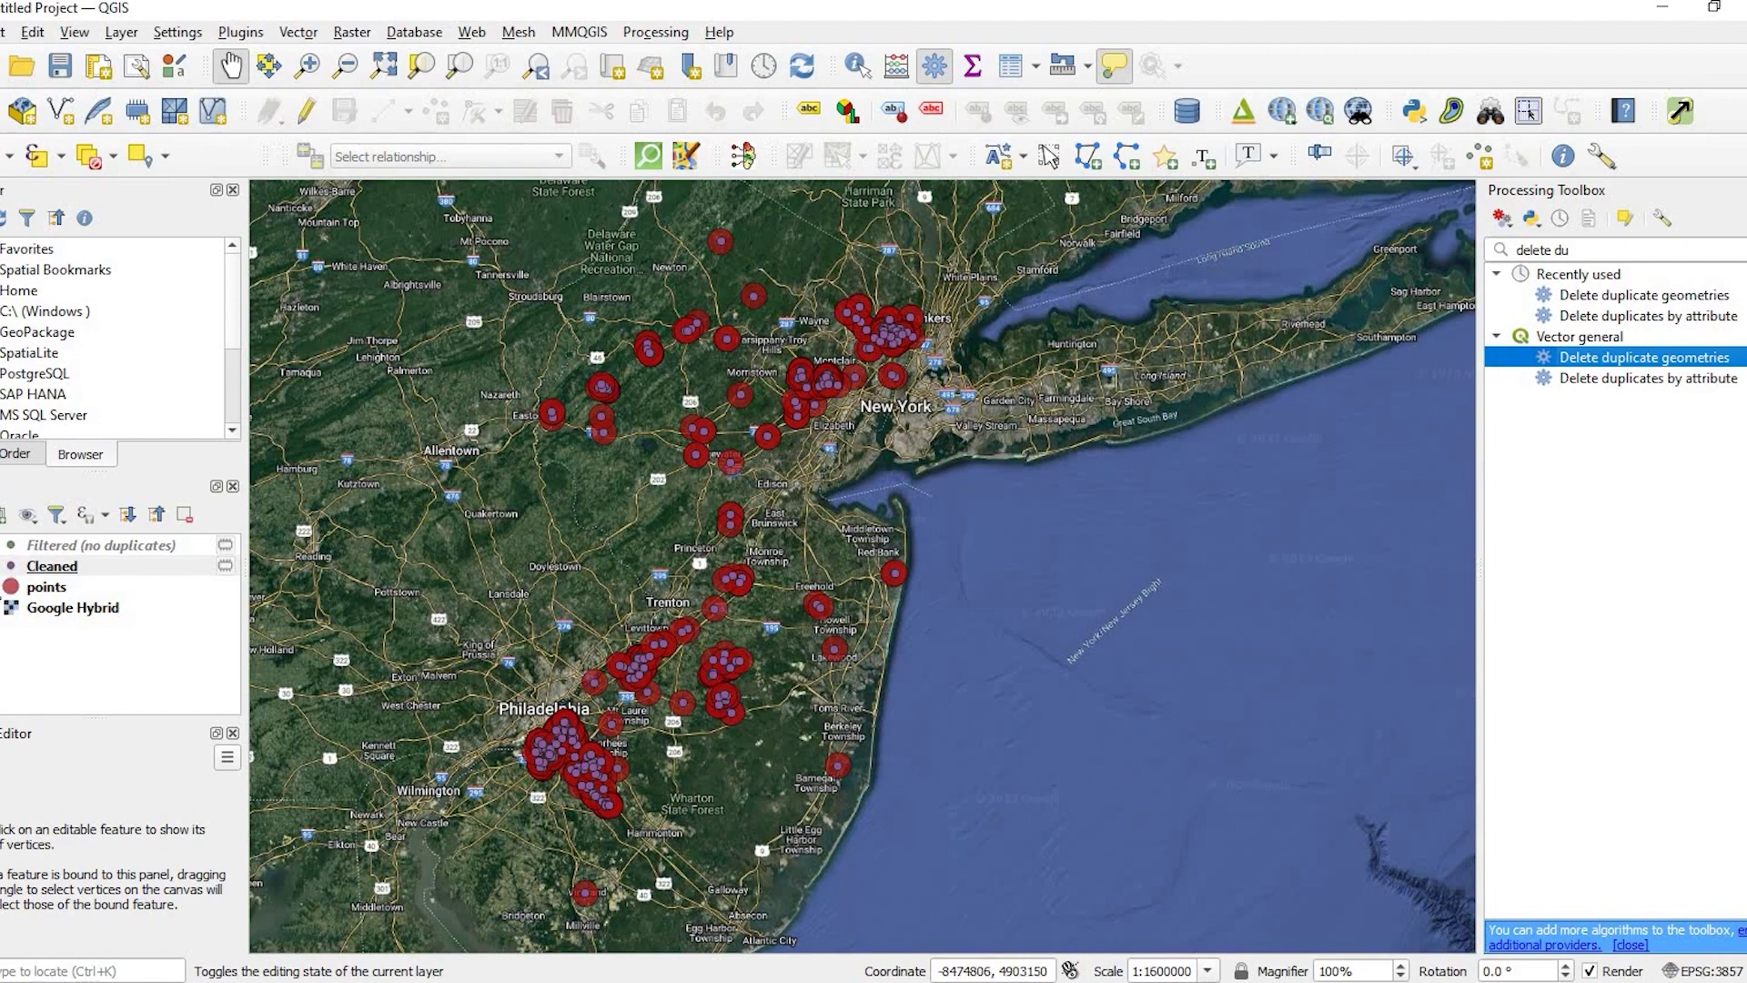
click(72, 569)
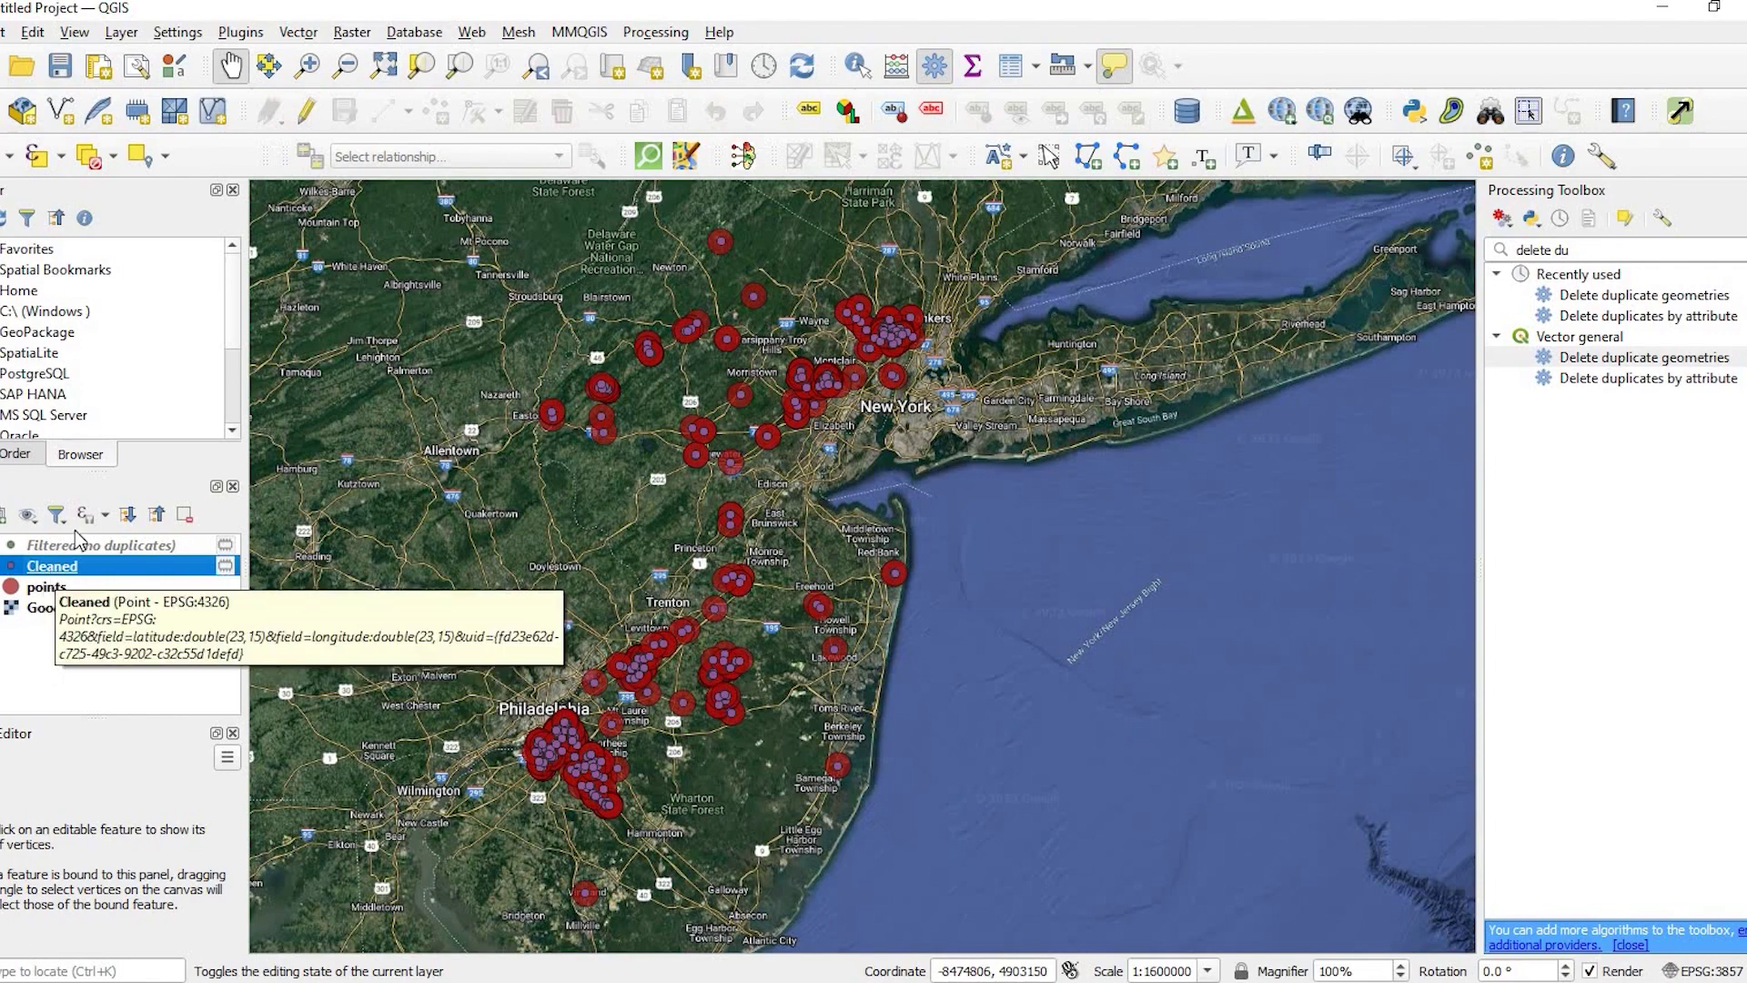
right_click(51, 568)
click(136, 307)
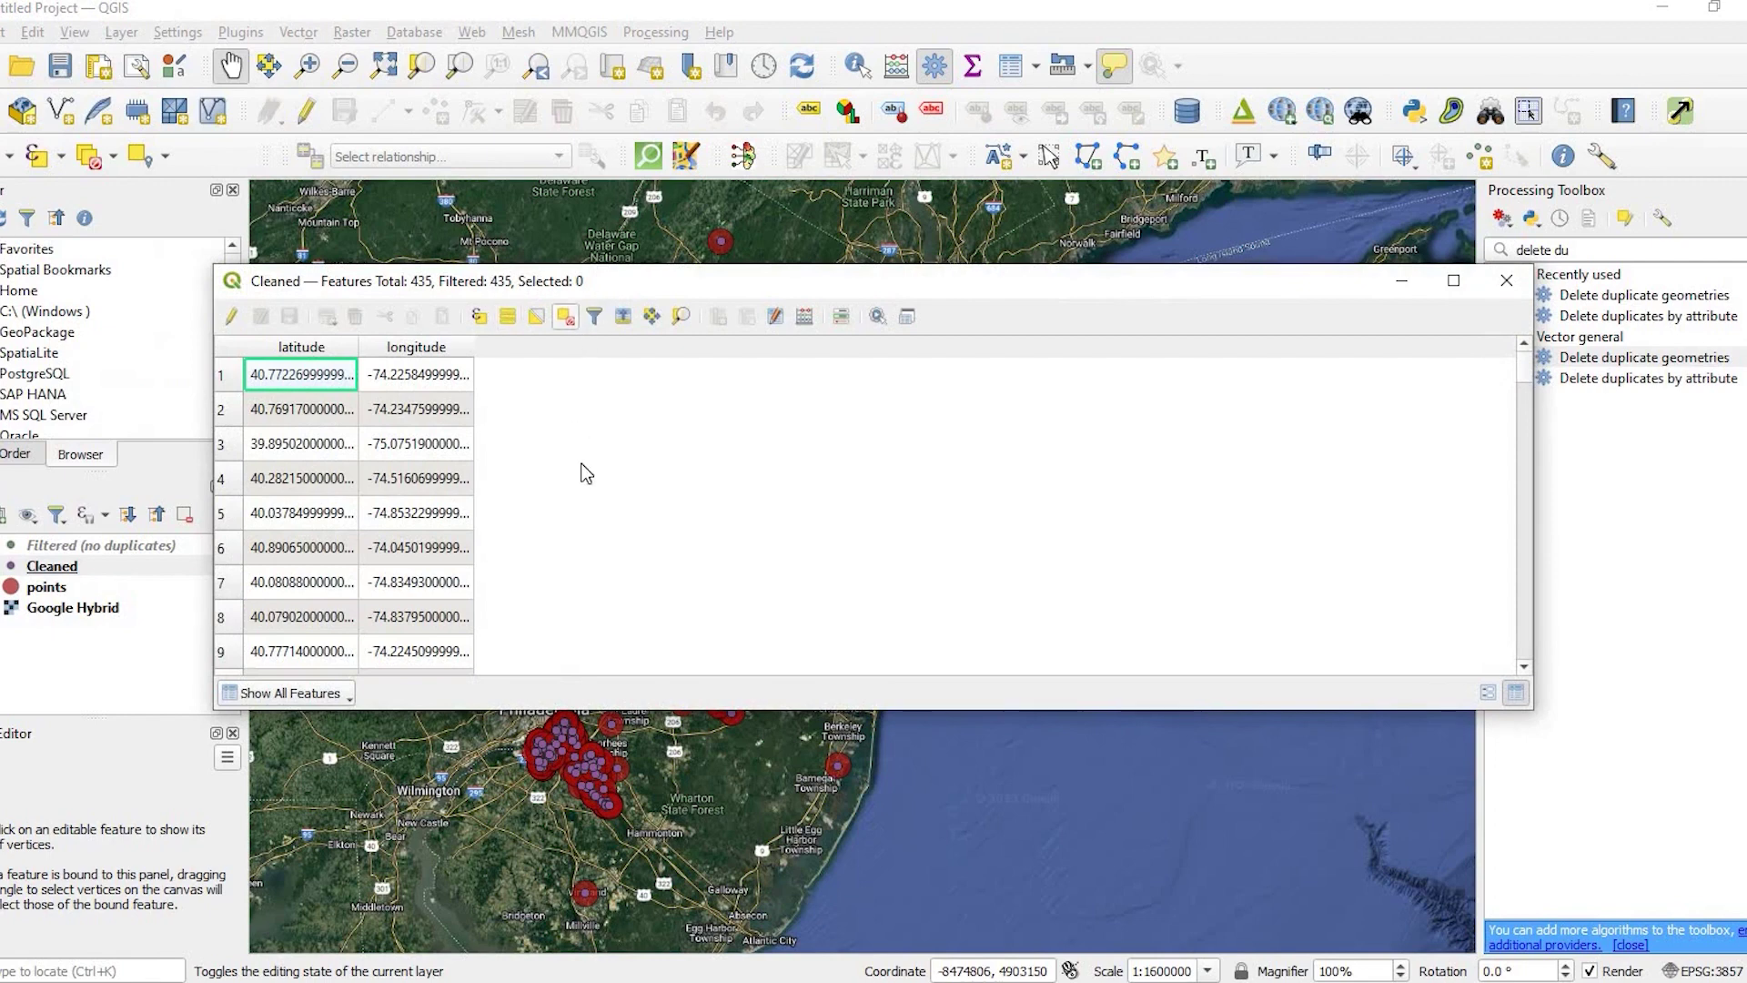
click(1504, 284)
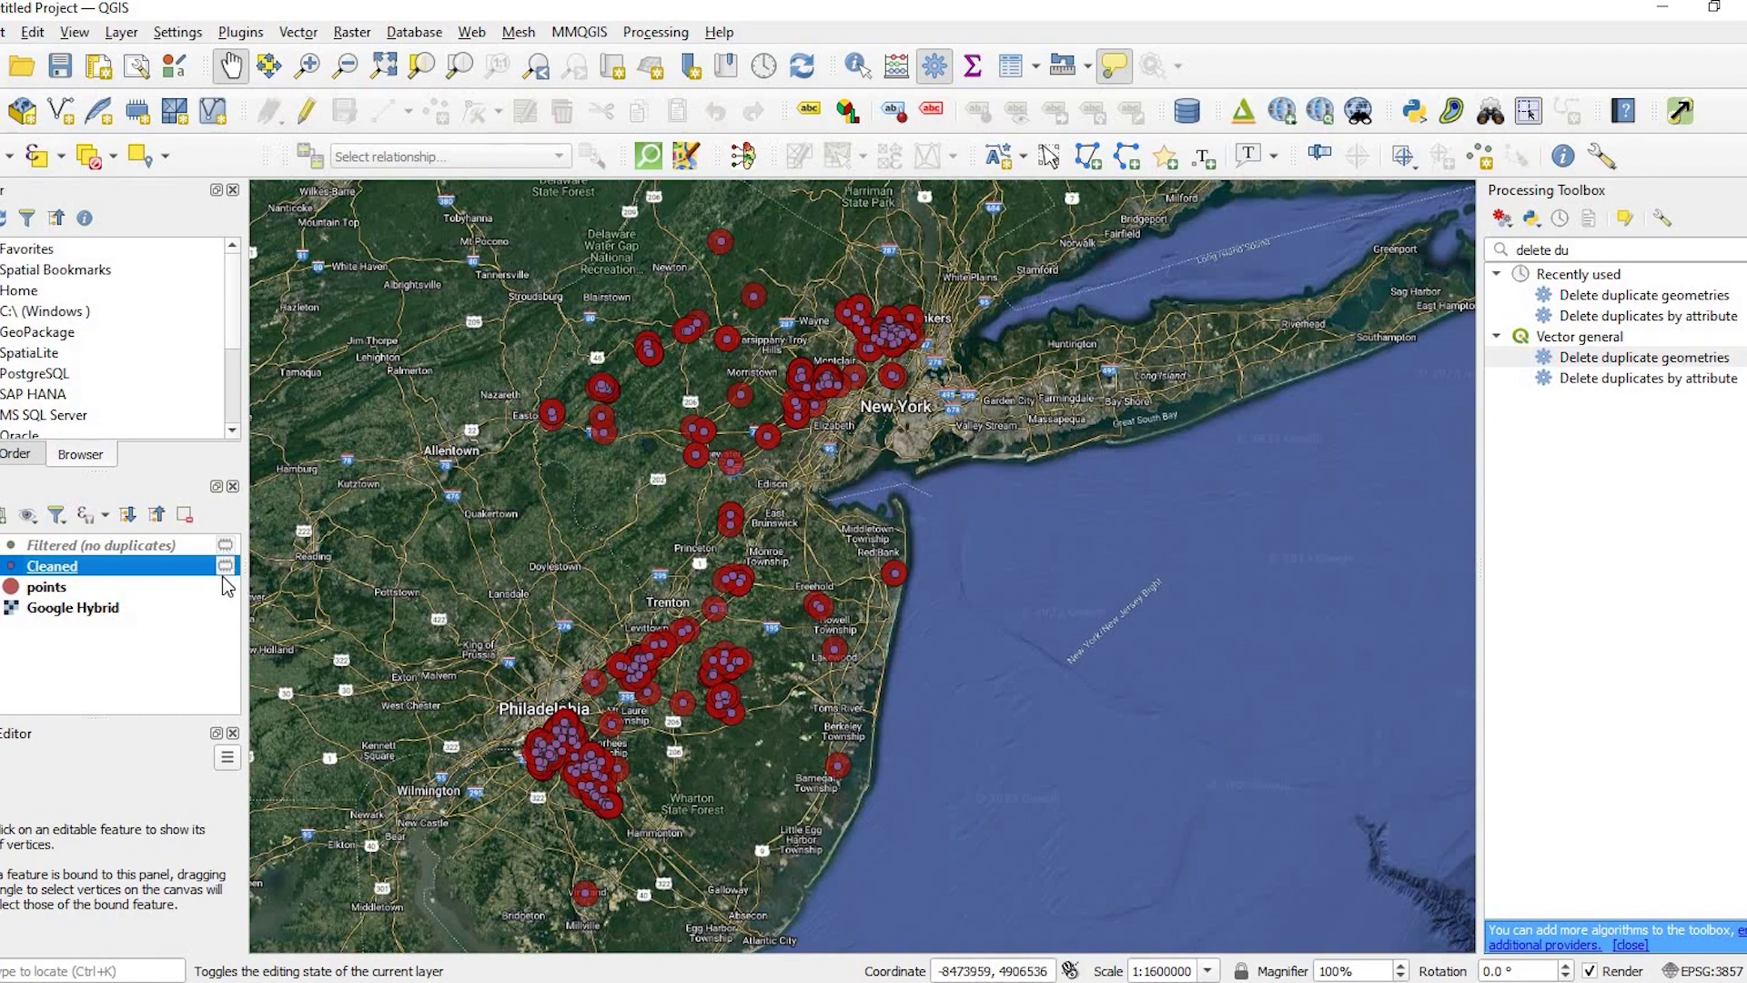
right_click(41, 566)
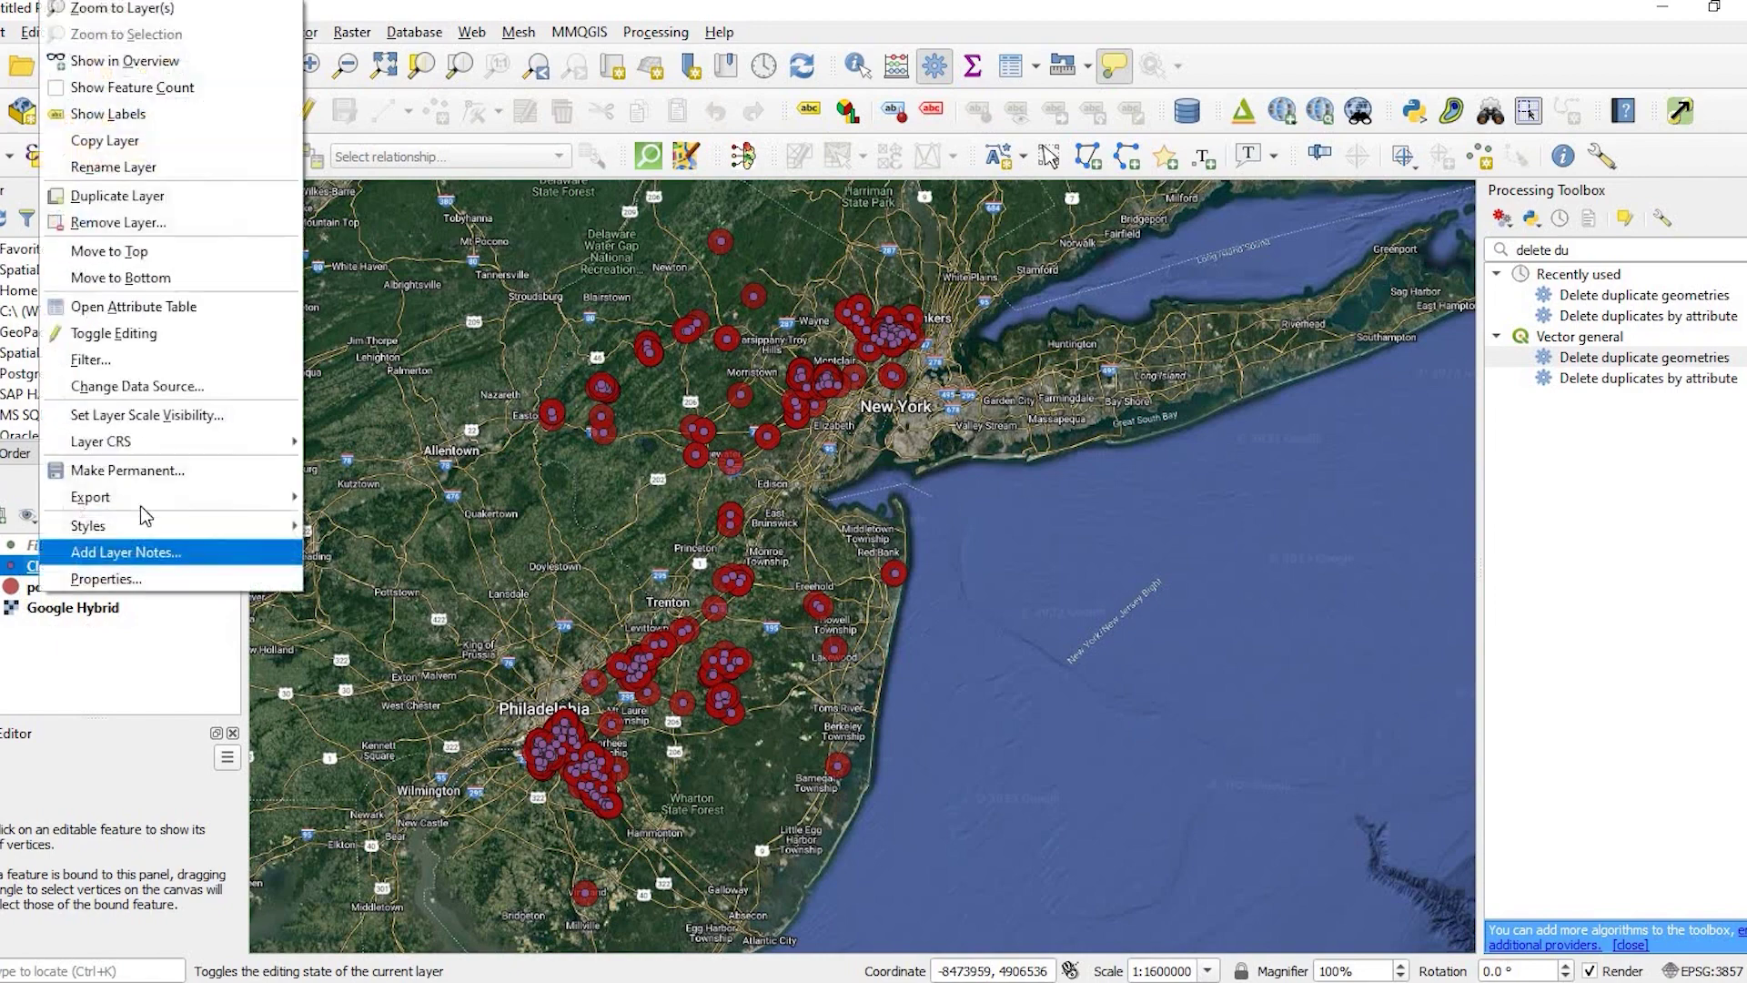
mouse_move(271, 502)
click(423, 498)
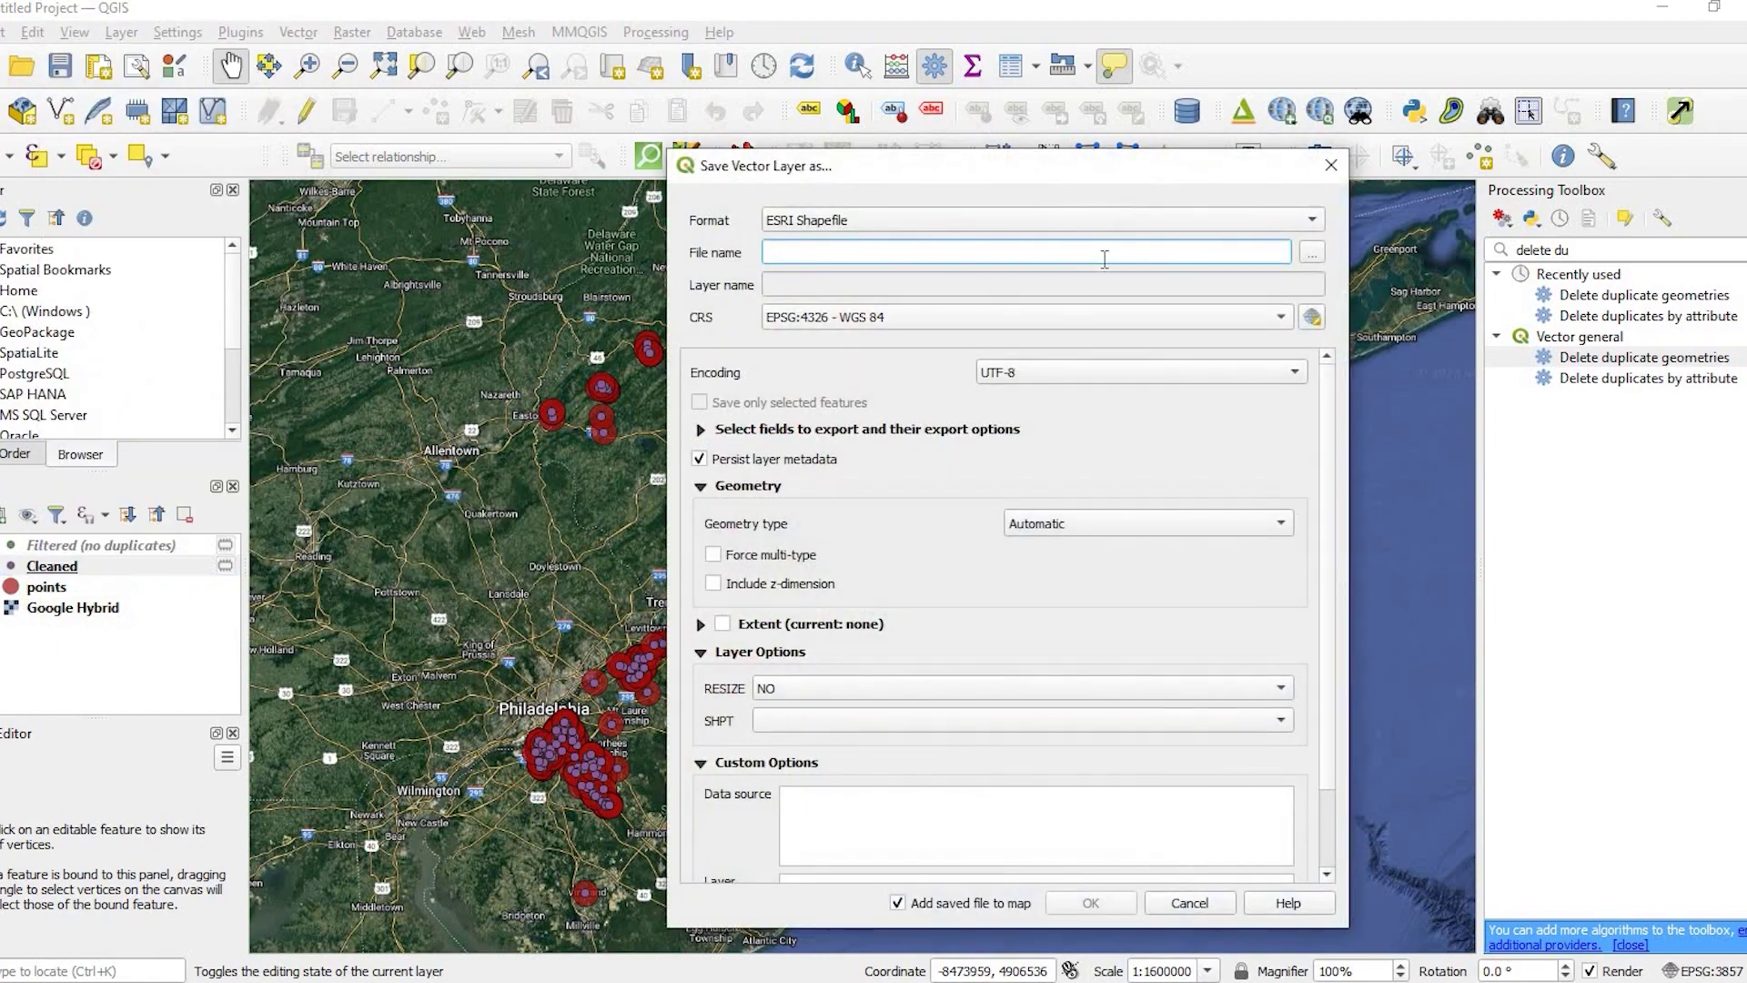
click(1330, 165)
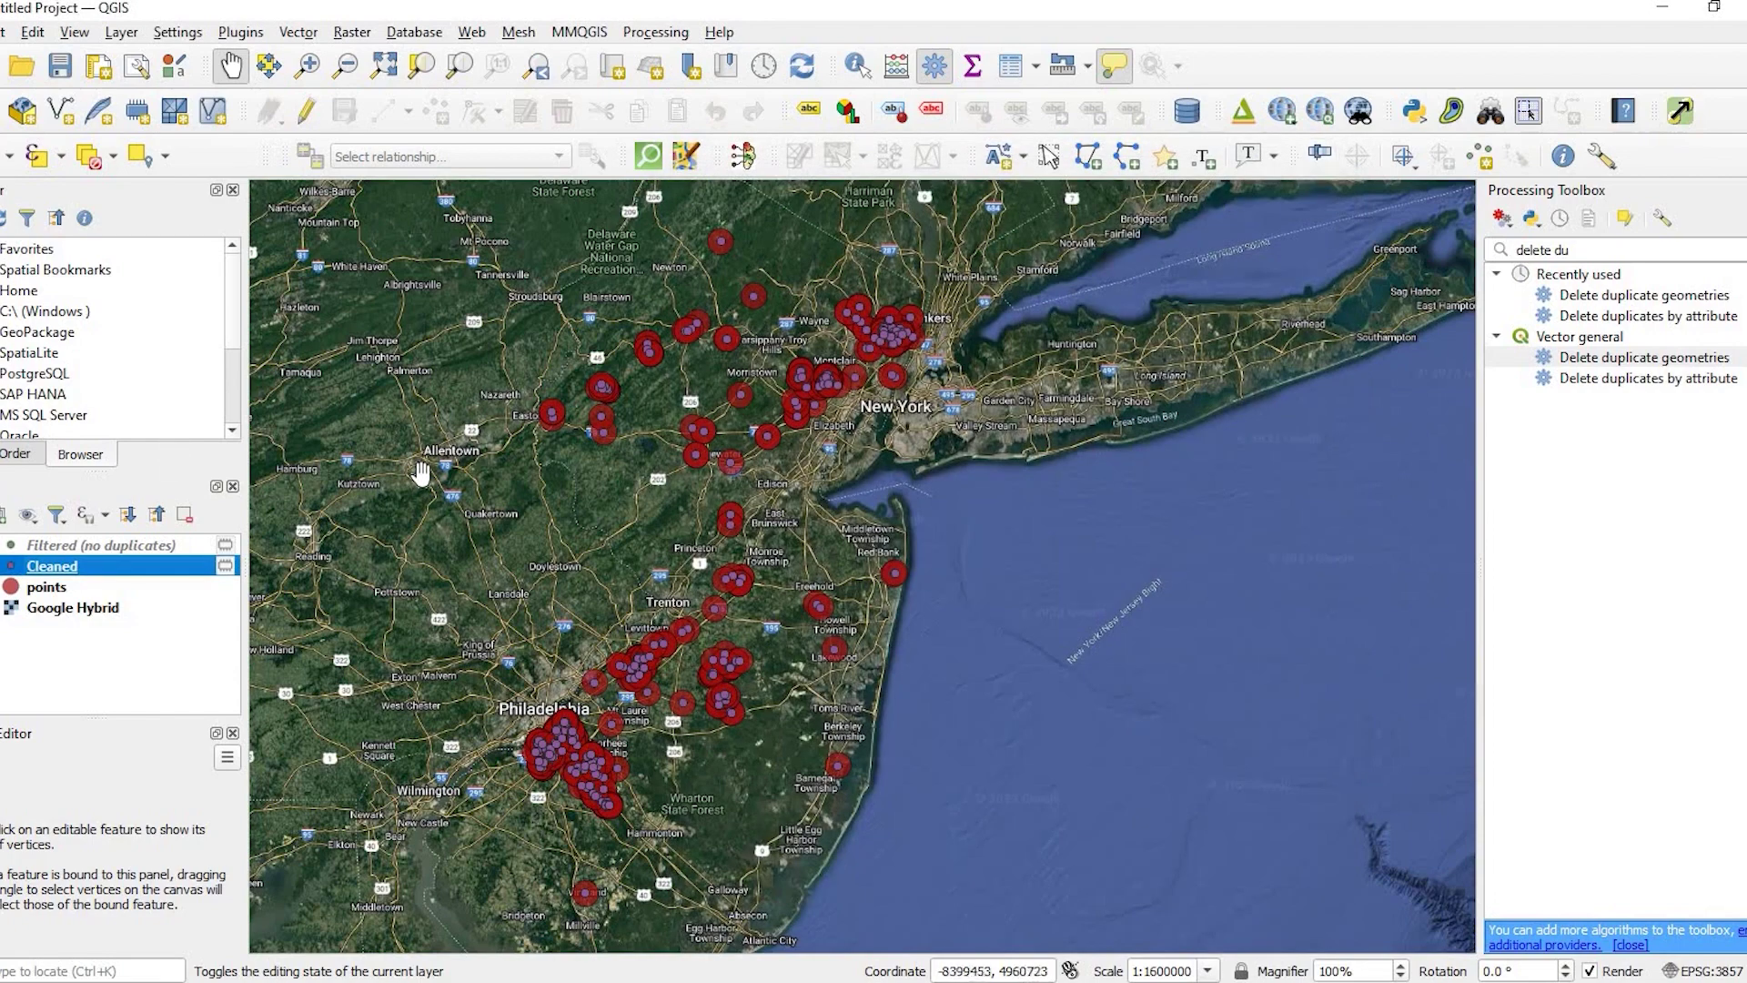